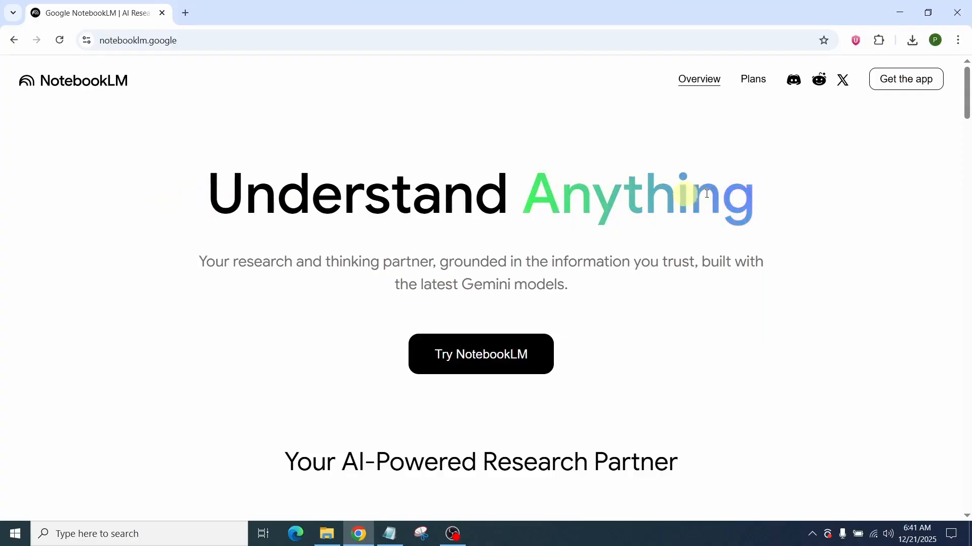
Look through the NotebookLM overview page, examining its features and the ways people use it.
{"action": "scroll", "coordinate": [711, 245], "scroll_direction": "down", "scroll_amount": 3}
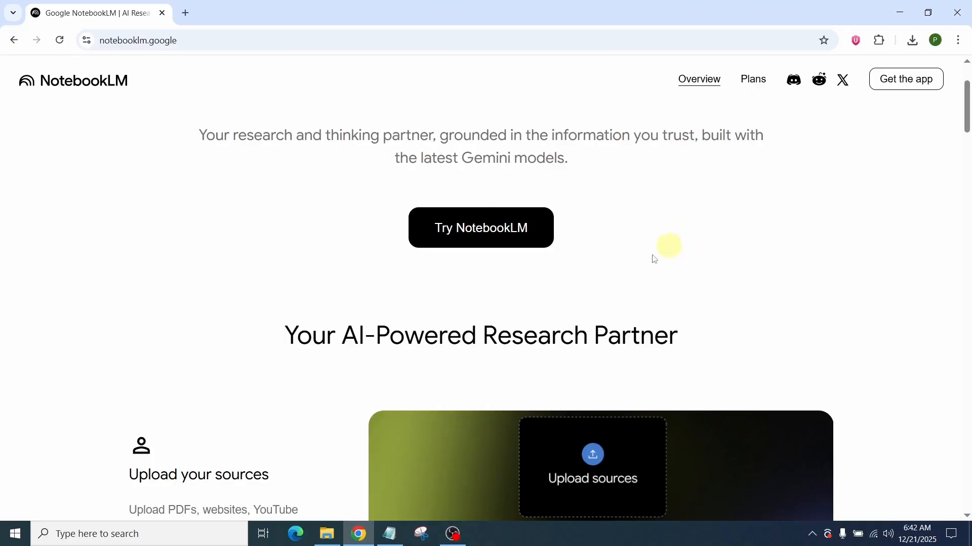
{"action": "scroll", "coordinate": [520, 332], "scroll_direction": "down", "scroll_amount": 4}
{"action": "scroll", "coordinate": [385, 367], "scroll_direction": "down", "scroll_amount": 2}
{"action": "scroll", "coordinate": [374, 369], "scroll_direction": "down", "scroll_amount": 1}
{"action": "scroll", "coordinate": [353, 374], "scroll_direction": "down", "scroll_amount": 5}
{"action": "scroll", "coordinate": [352, 374], "scroll_direction": "down", "scroll_amount": 2}
{"action": "scroll", "coordinate": [352, 375], "scroll_direction": "down", "scroll_amount": 5}
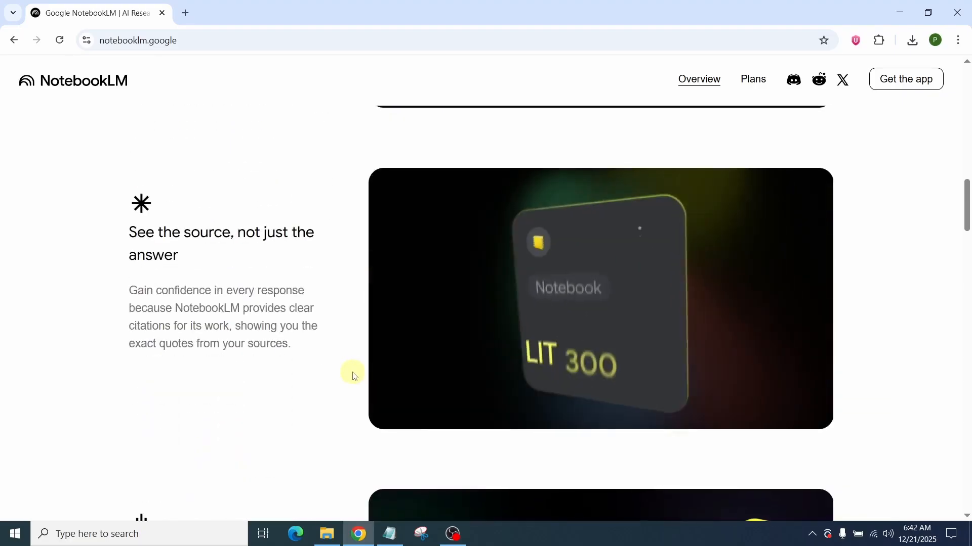
{"action": "scroll", "coordinate": [352, 375], "scroll_direction": "down", "scroll_amount": 10}
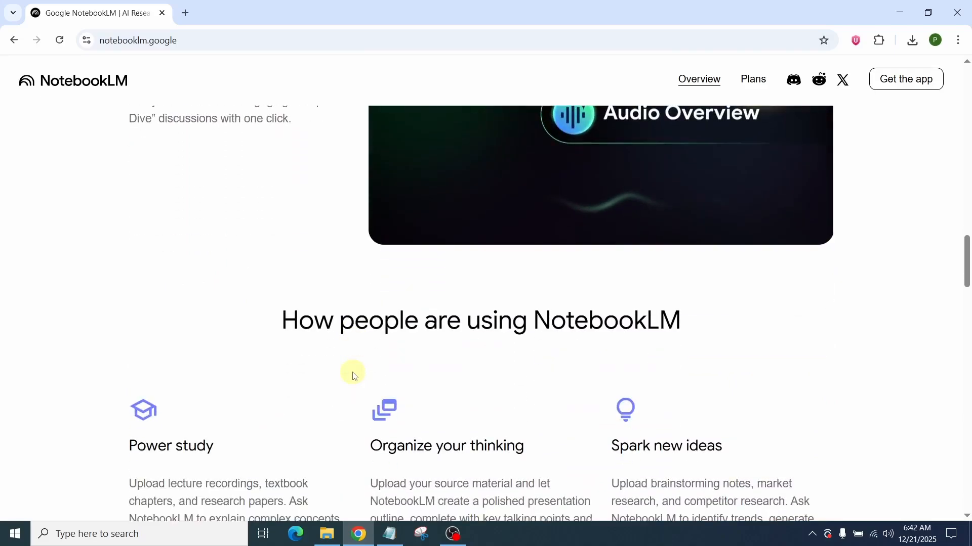
{"action": "scroll", "coordinate": [353, 375], "scroll_direction": "down", "scroll_amount": 7}
{"action": "scroll", "coordinate": [353, 374], "scroll_direction": "down", "scroll_amount": 5}
{"action": "scroll", "coordinate": [353, 375], "scroll_direction": "down", "scroll_amount": 15}
{"action": "scroll", "coordinate": [353, 375], "scroll_direction": "up", "scroll_amount": 20}
{"action": "scroll", "coordinate": [353, 375], "scroll_direction": "up", "scroll_amount": 12}
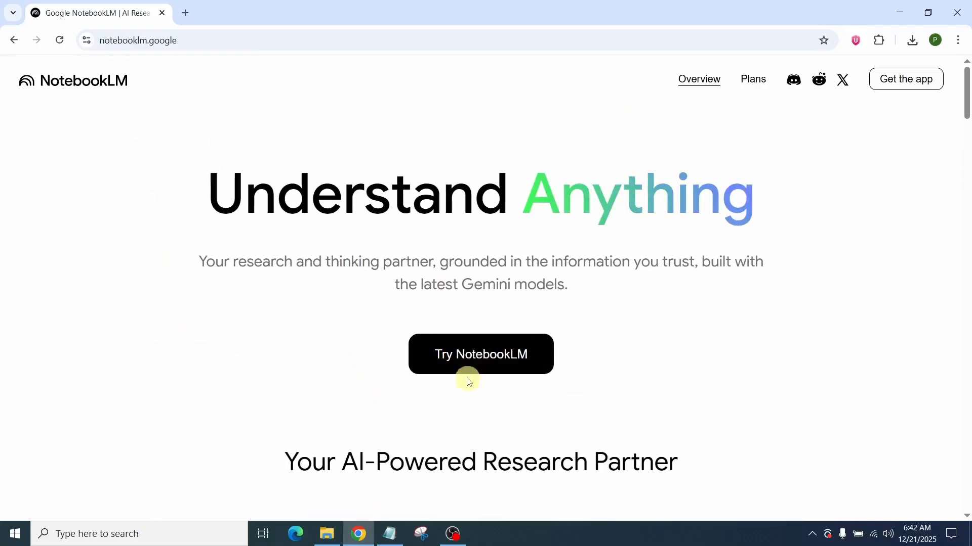
Launch NotebookLM from its overview page and create a new notebook.
{"action": "left_click", "coordinate": [526, 357]}
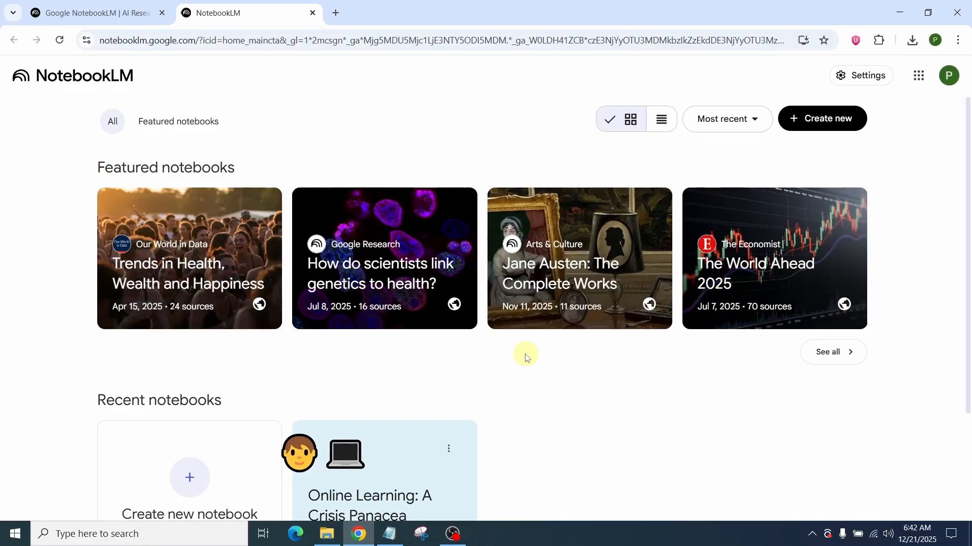
{"action": "scroll", "coordinate": [585, 336], "scroll_direction": "down", "scroll_amount": 3}
{"action": "scroll", "coordinate": [585, 336], "scroll_direction": "up", "scroll_amount": 3}
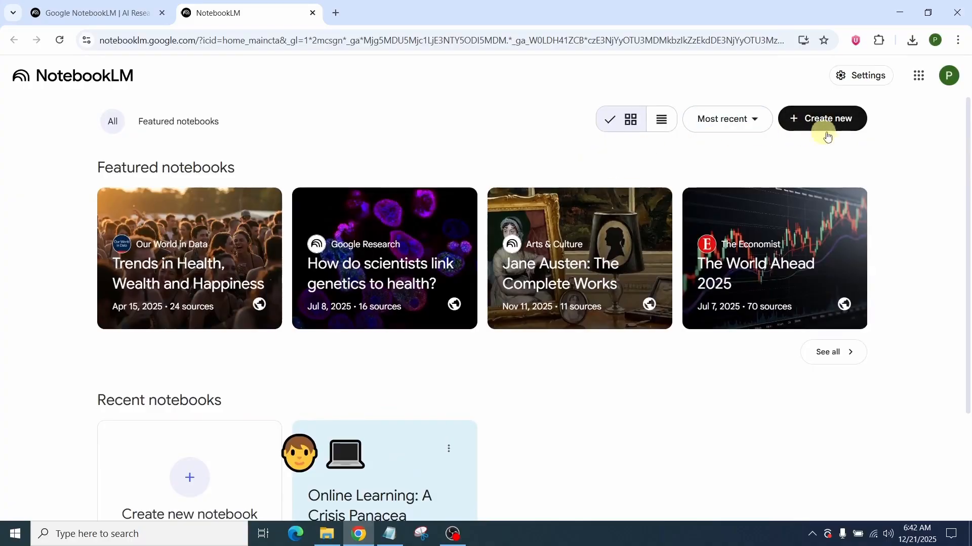
{"action": "left_click", "coordinate": [834, 121]}
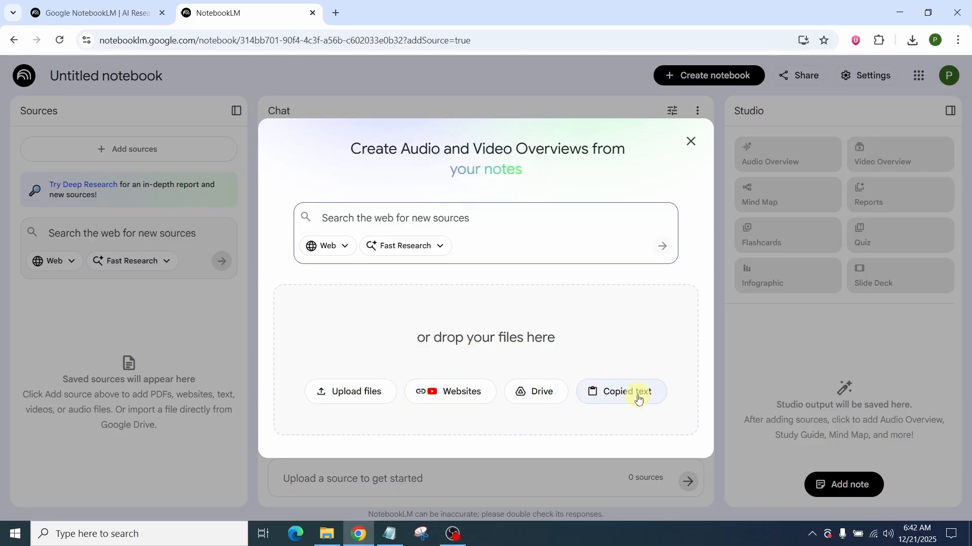
Upload the "Online Learning- A Panacea" PDF from the Desktop's Ready folder as a source.
{"action": "left_click", "coordinate": [355, 396]}
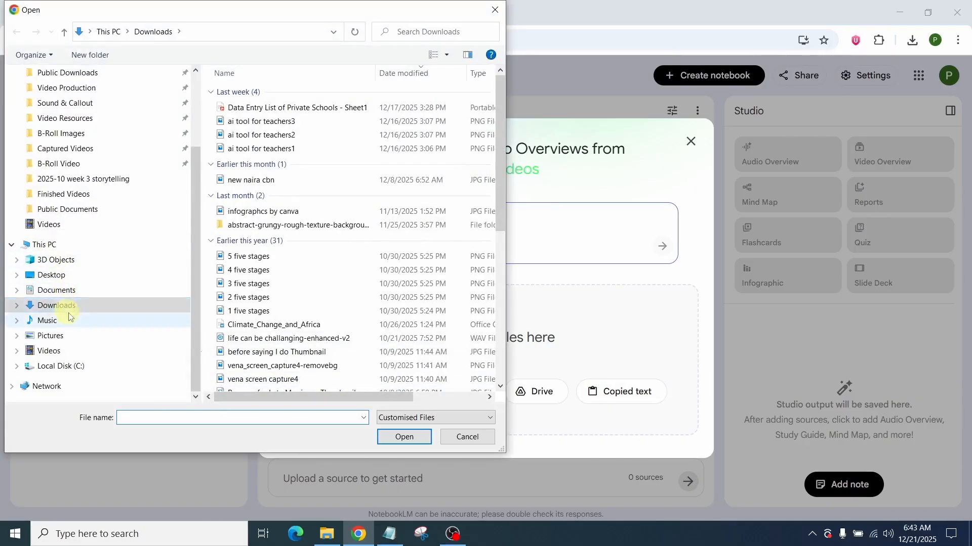
{"action": "left_click", "coordinate": [56, 275]}
{"action": "double_click", "coordinate": [246, 125]}
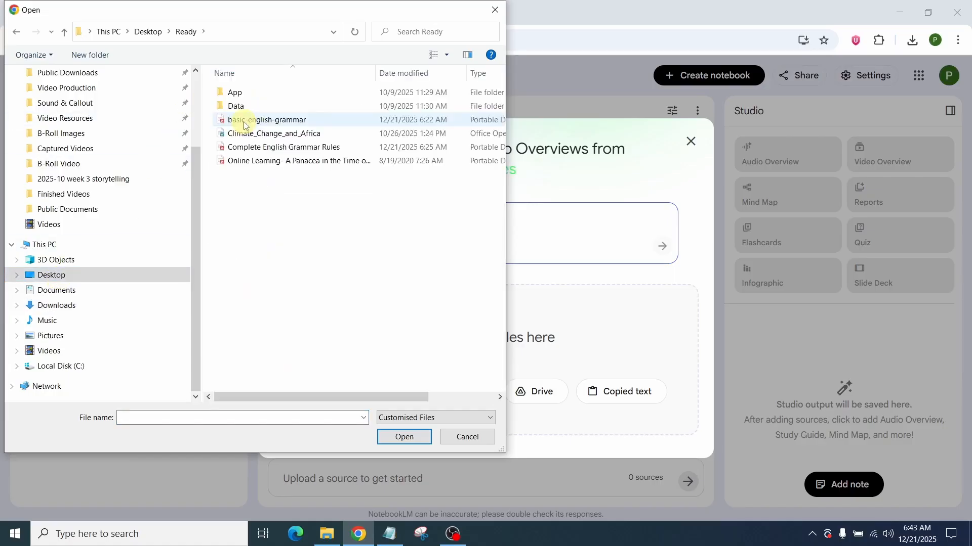
{"action": "left_click", "coordinate": [256, 160]}
{"action": "left_click", "coordinate": [405, 436]}
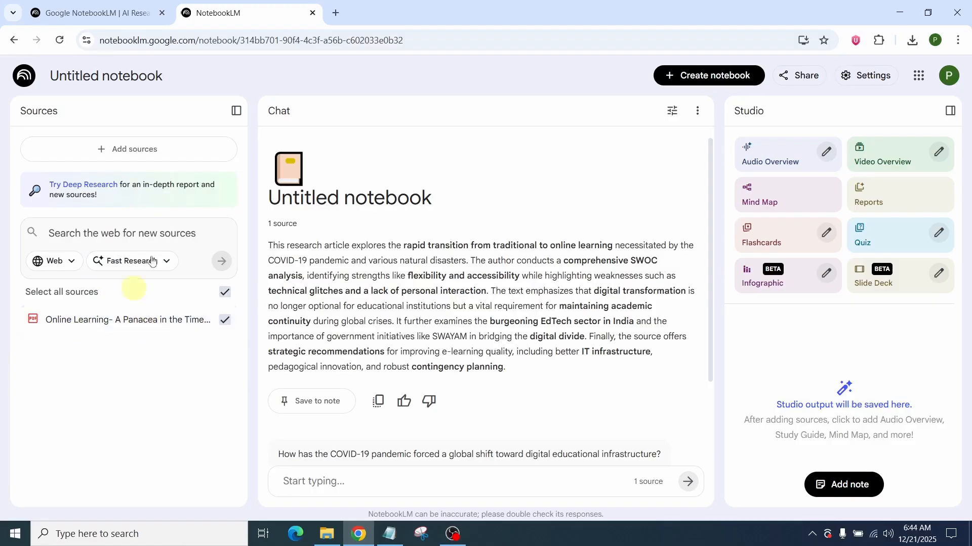
Open YouTube in a new browser tab and search for "online learing".
{"action": "left_click", "coordinate": [334, 14]}
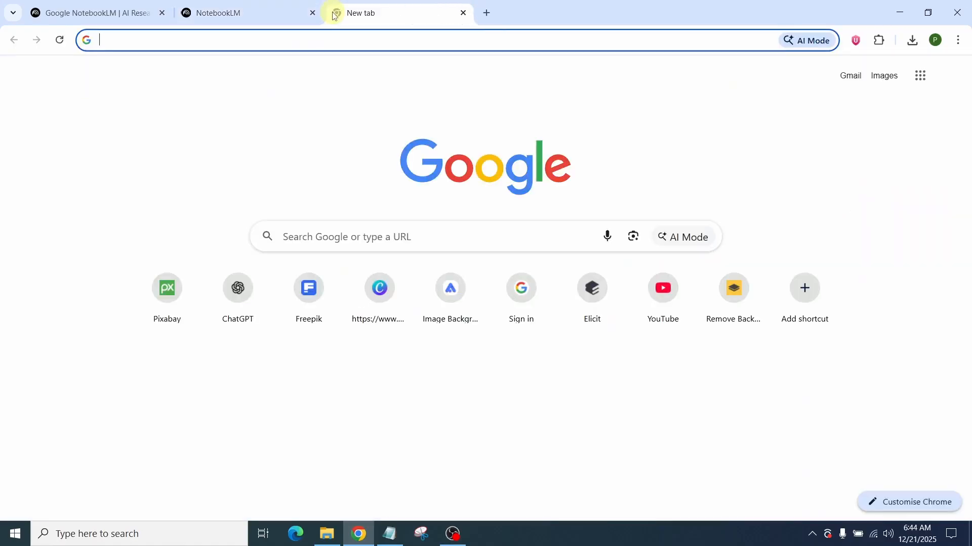
{"action": "left_click", "coordinate": [663, 303]}
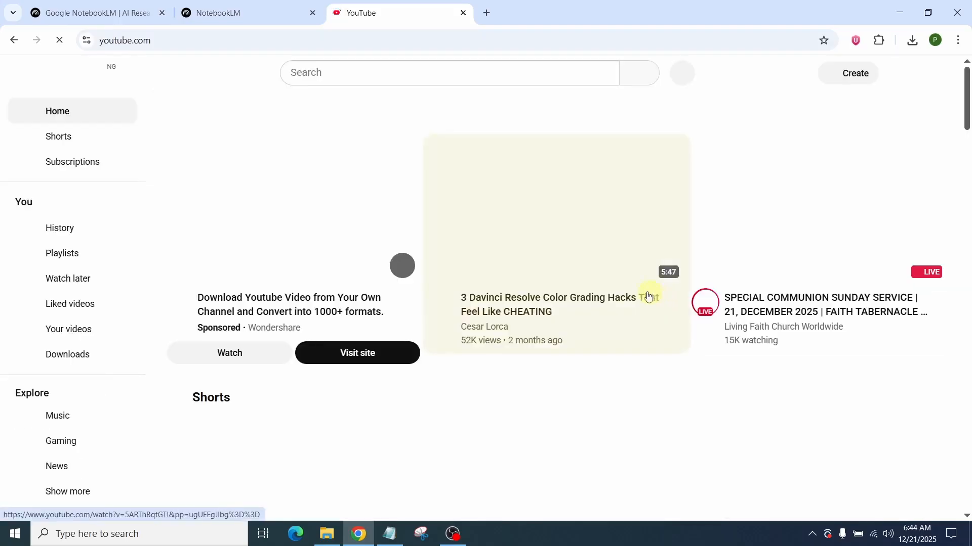
{"action": "left_click", "coordinate": [413, 77]}
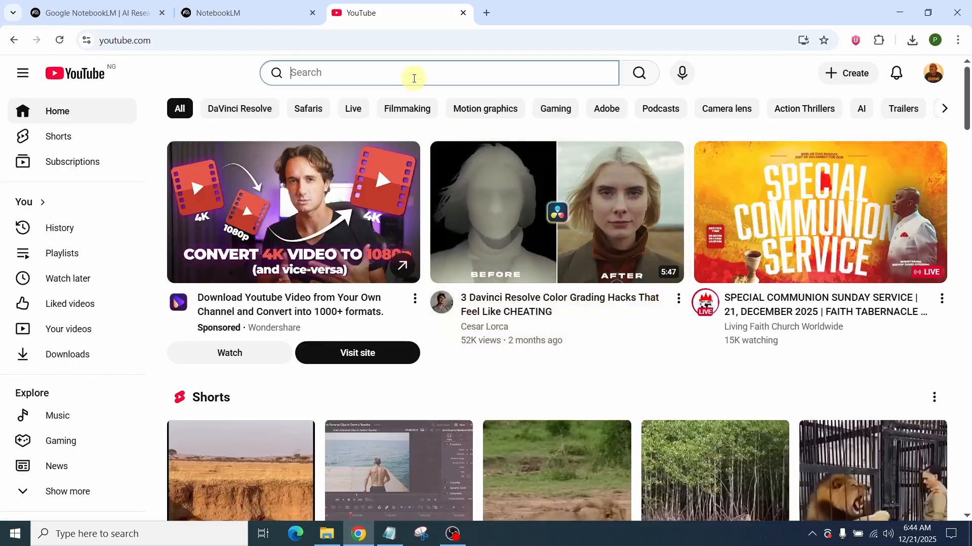
{"action": "type", "text": "onl"}
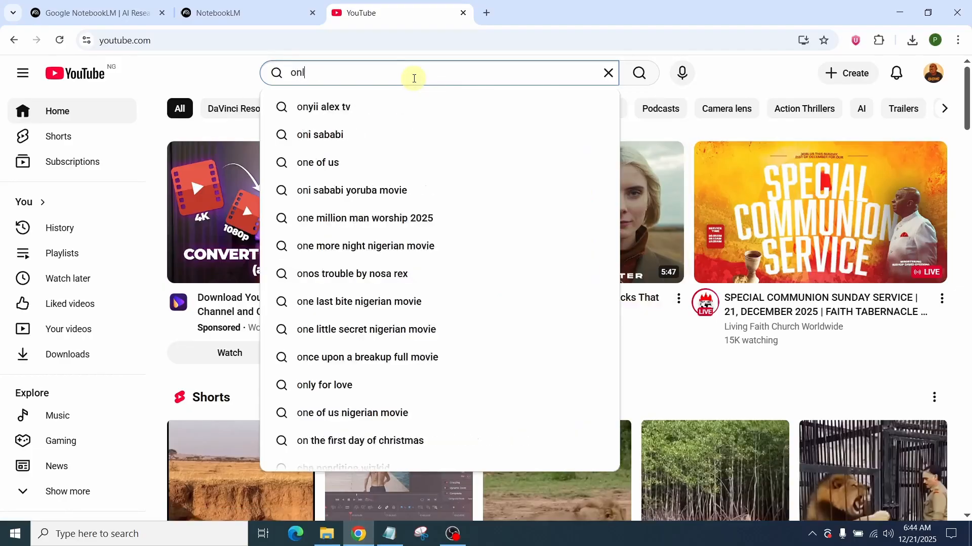
{"action": "type", "text": "ine learing"}
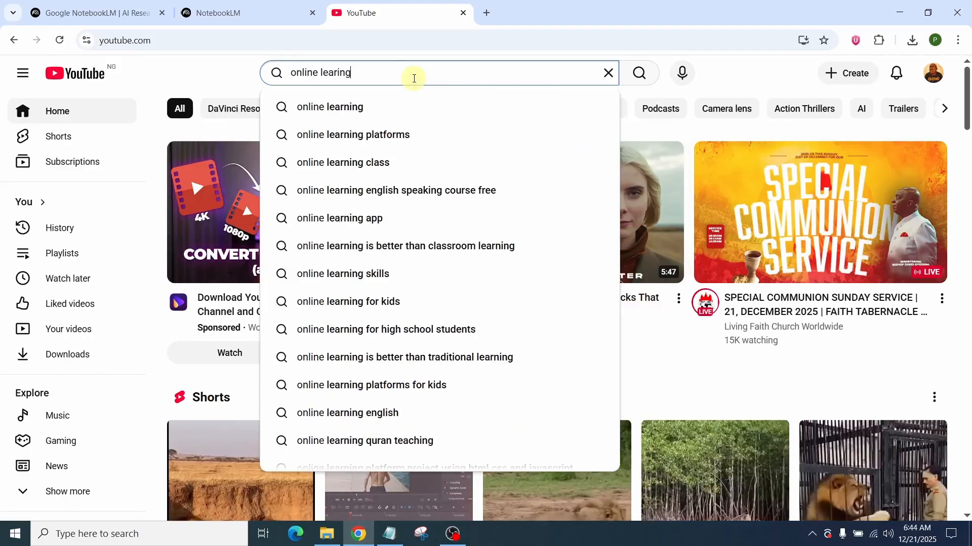
{"action": "key", "text": "Return"}
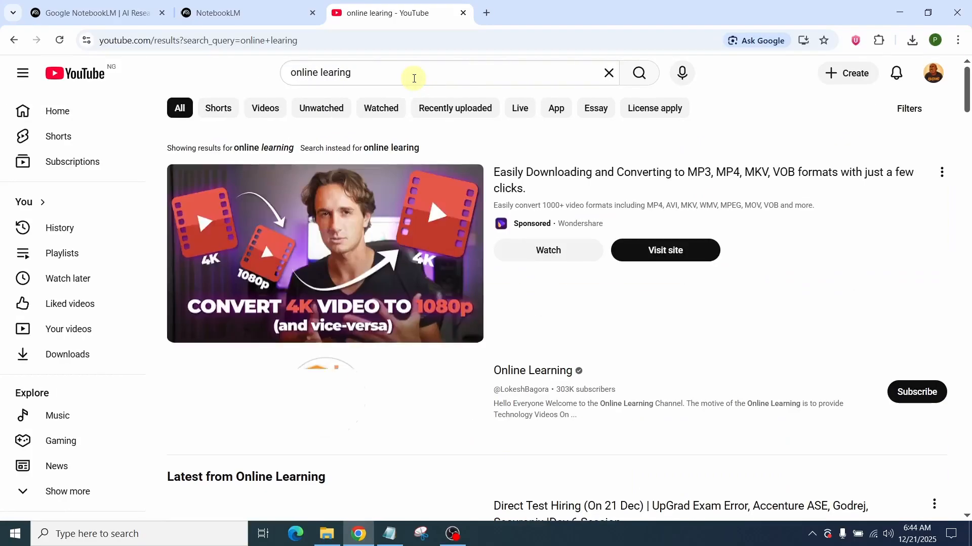
Copy the share link of the LearnFree video "Online Learning: A World of Possibilities" and close YouTube.
{"action": "scroll", "coordinate": [383, 216], "scroll_direction": "down", "scroll_amount": 3}
{"action": "scroll", "coordinate": [383, 216], "scroll_direction": "down", "scroll_amount": 1}
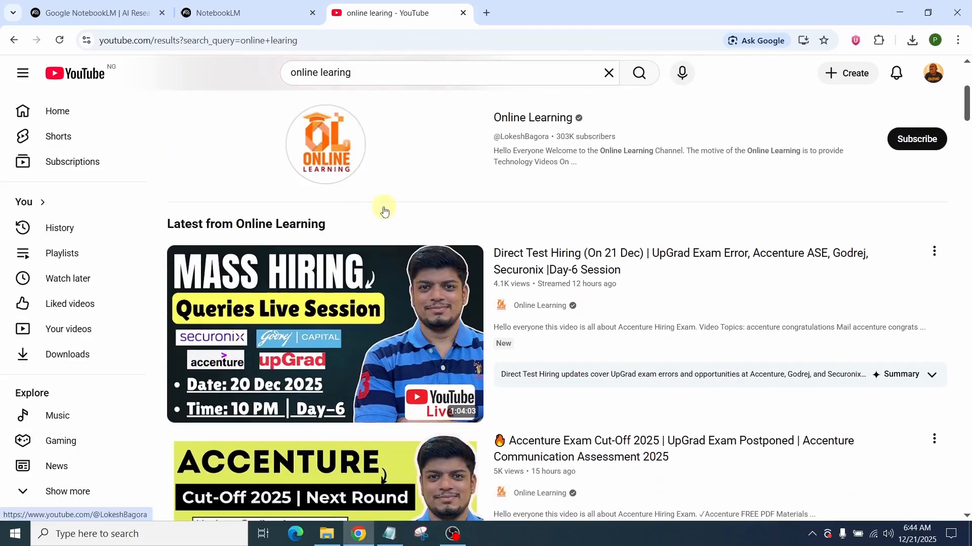
{"action": "scroll", "coordinate": [362, 212], "scroll_direction": "down", "scroll_amount": 7}
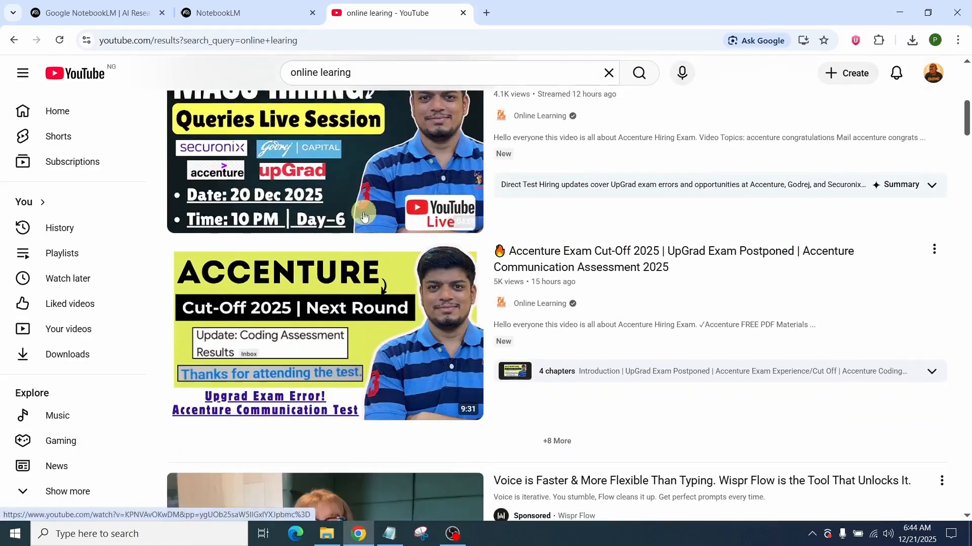
{"action": "scroll", "coordinate": [363, 217], "scroll_direction": "down", "scroll_amount": 5}
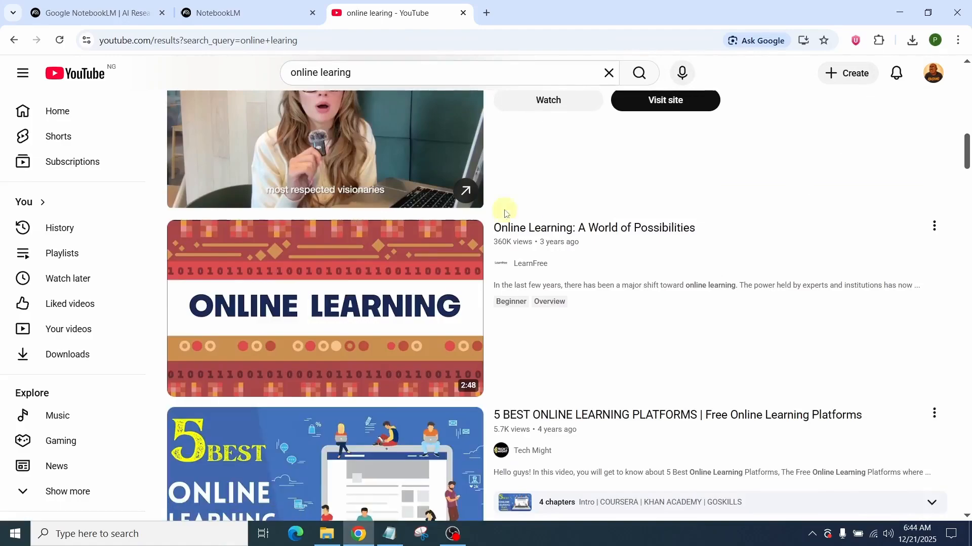
{"action": "left_click", "coordinate": [933, 227]}
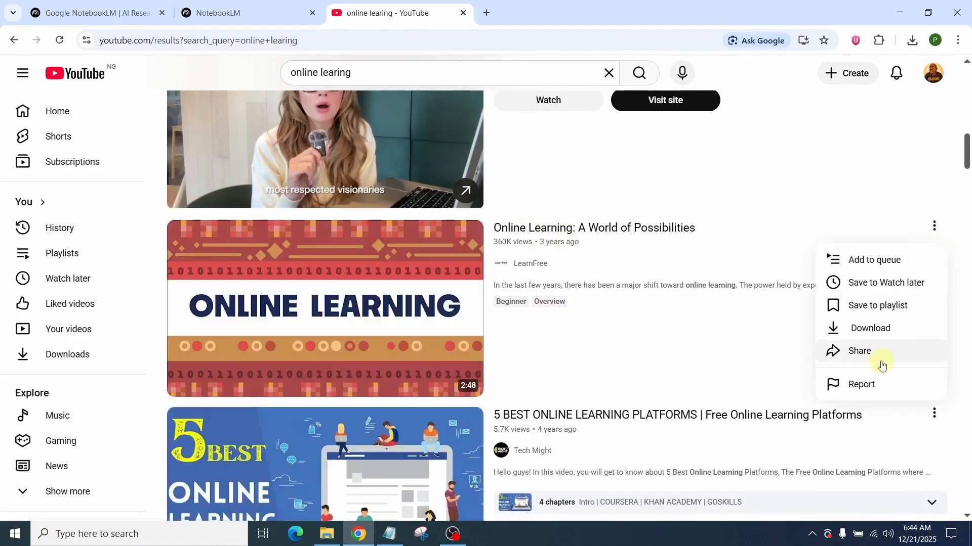
{"action": "left_click", "coordinate": [881, 359]}
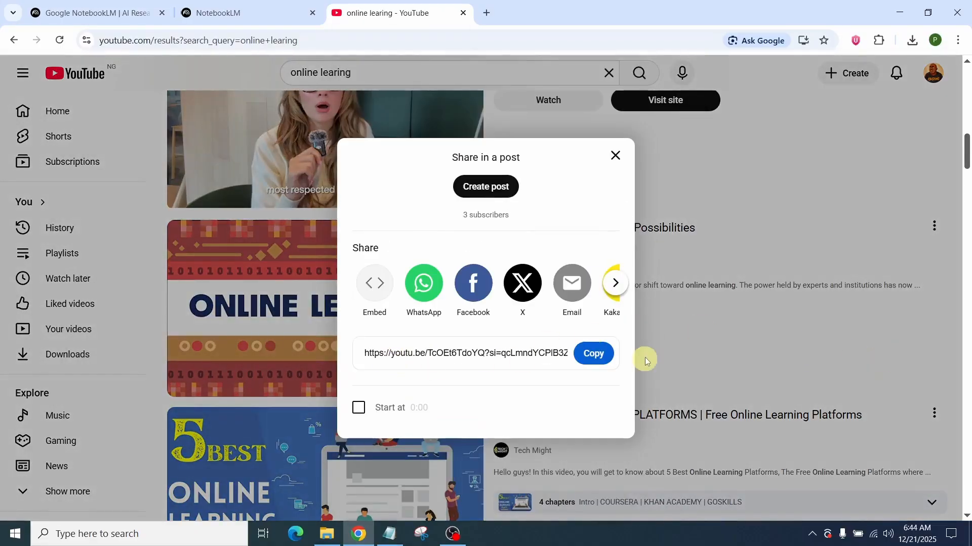
{"action": "left_click", "coordinate": [600, 355]}
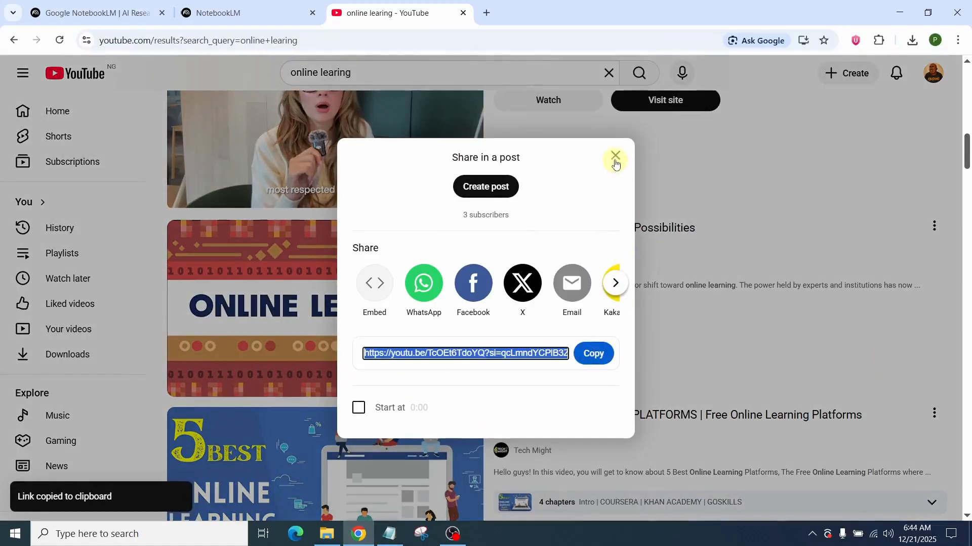
{"action": "left_click", "coordinate": [615, 157]}
{"action": "left_click", "coordinate": [464, 14]}
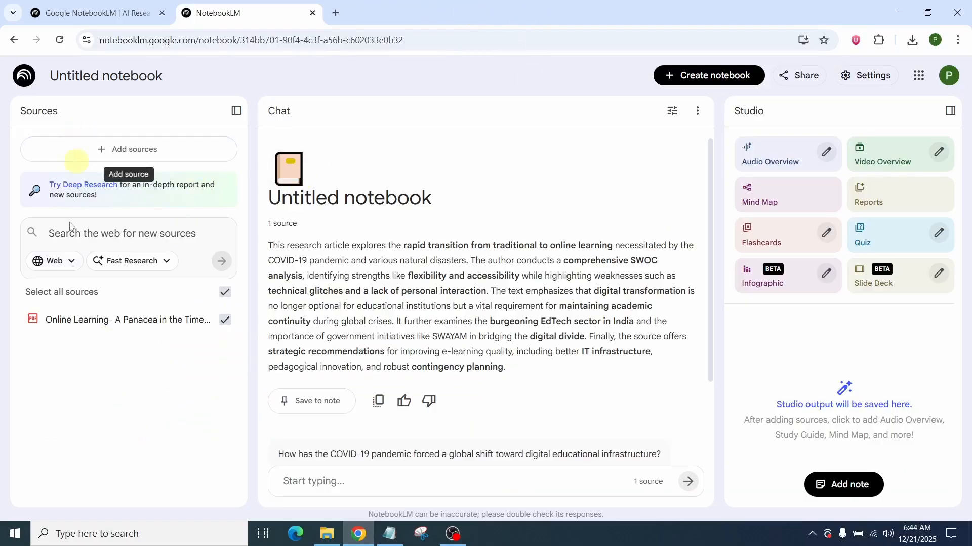
Add the copied YouTube video link to the notebook as a second source.
{"action": "left_click", "coordinate": [190, 152]}
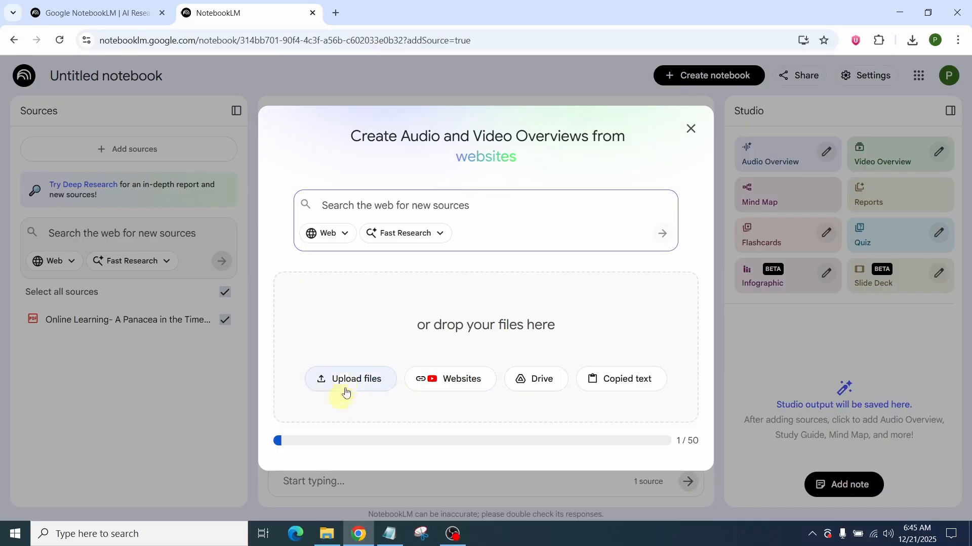
{"action": "left_click", "coordinate": [460, 384]}
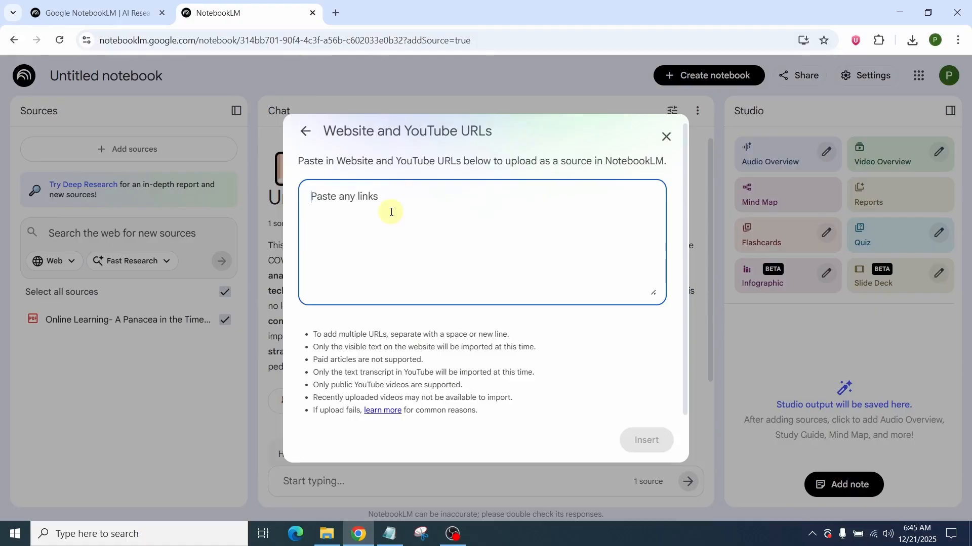
{"action": "key", "text": "ctrl+v"}
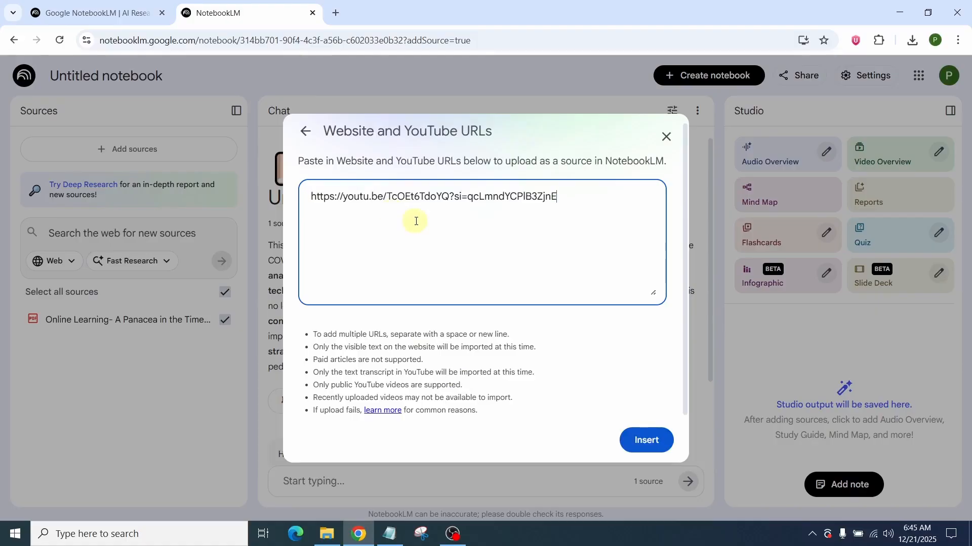
{"action": "left_click", "coordinate": [652, 443]}
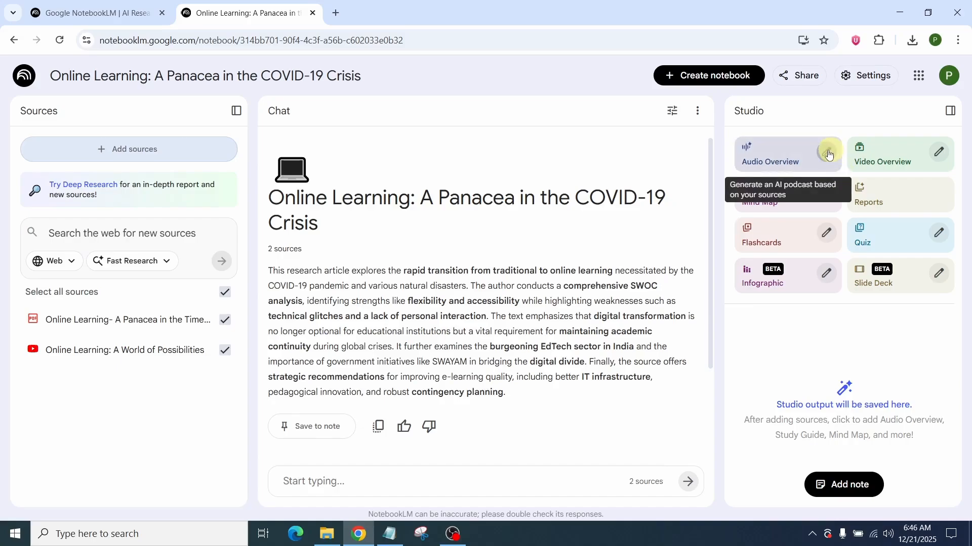
Generate an Audio Overview of the sources in Brief format with English as the language, and play it.
{"action": "left_click", "coordinate": [828, 153]}
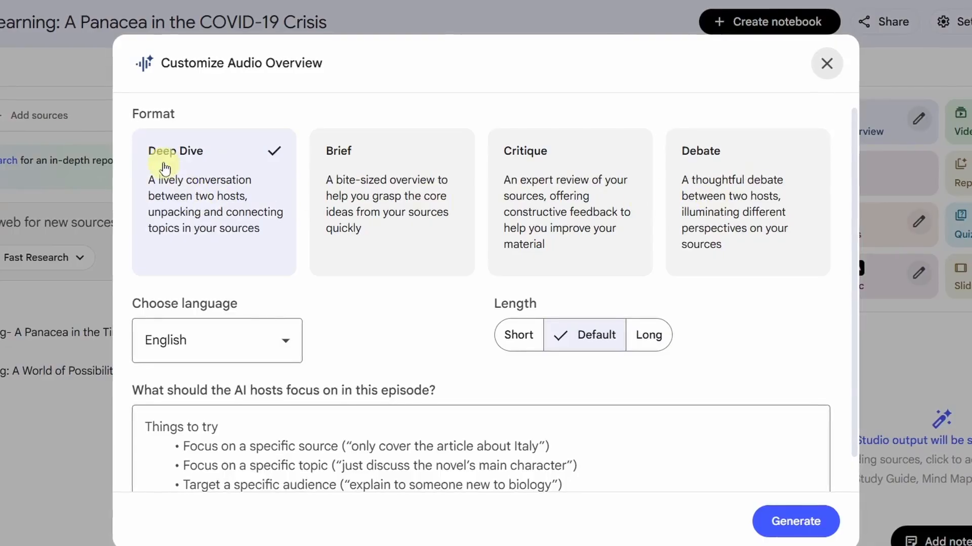
{"action": "left_click", "coordinate": [377, 185]}
{"action": "scroll", "coordinate": [400, 253], "scroll_direction": "down", "scroll_amount": 1}
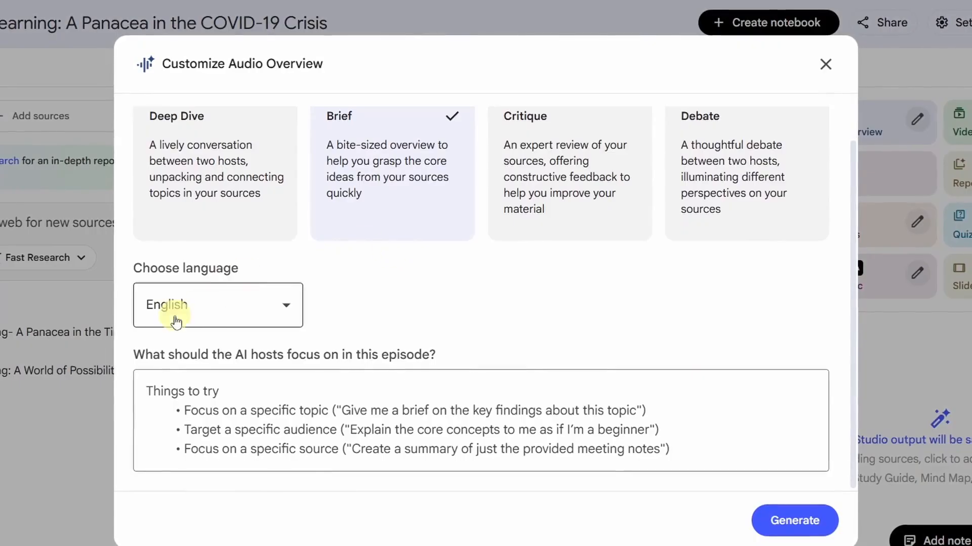
{"action": "left_click", "coordinate": [291, 315]}
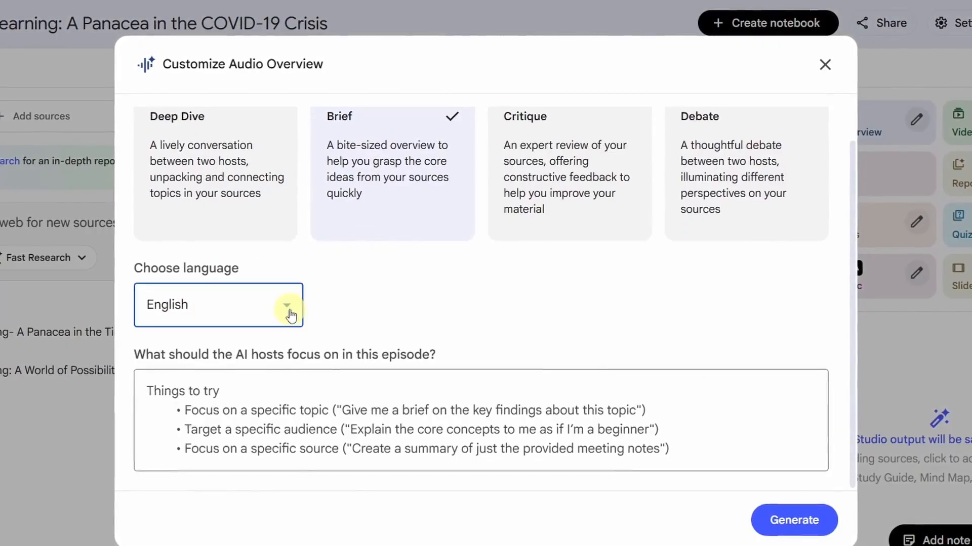
{"action": "scroll", "coordinate": [267, 459], "scroll_direction": "down", "scroll_amount": 5}
{"action": "scroll", "coordinate": [258, 462], "scroll_direction": "down", "scroll_amount": 10}
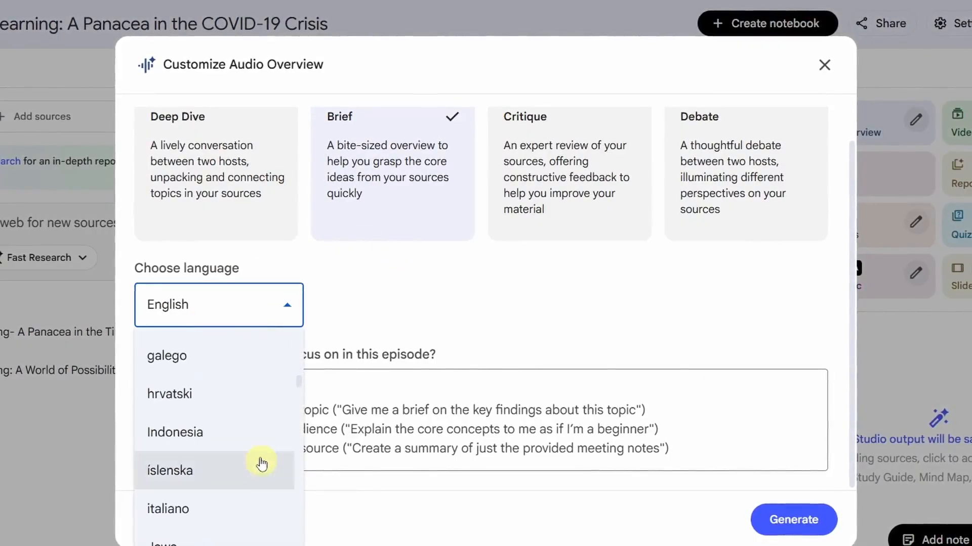
{"action": "scroll", "coordinate": [258, 462], "scroll_direction": "up", "scroll_amount": 8}
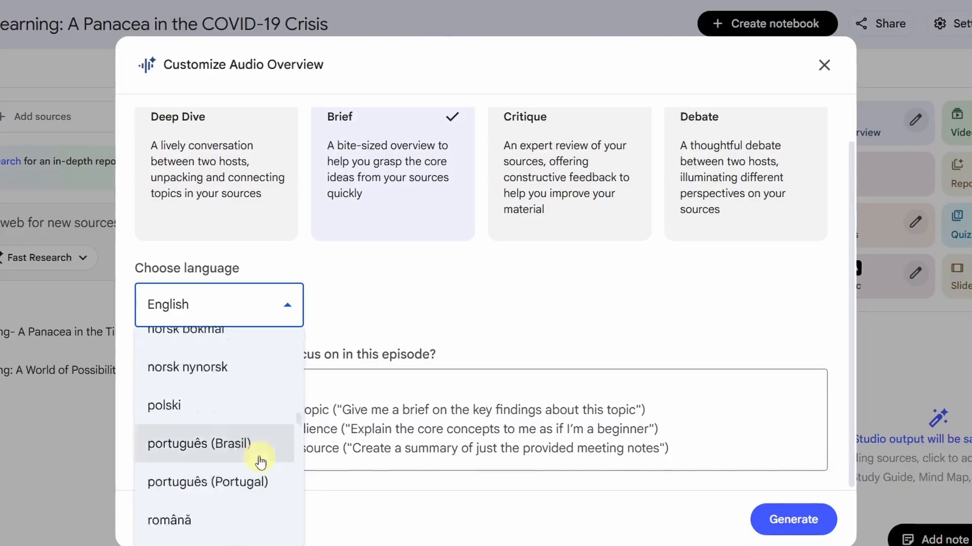
{"action": "left_click", "coordinate": [283, 305]}
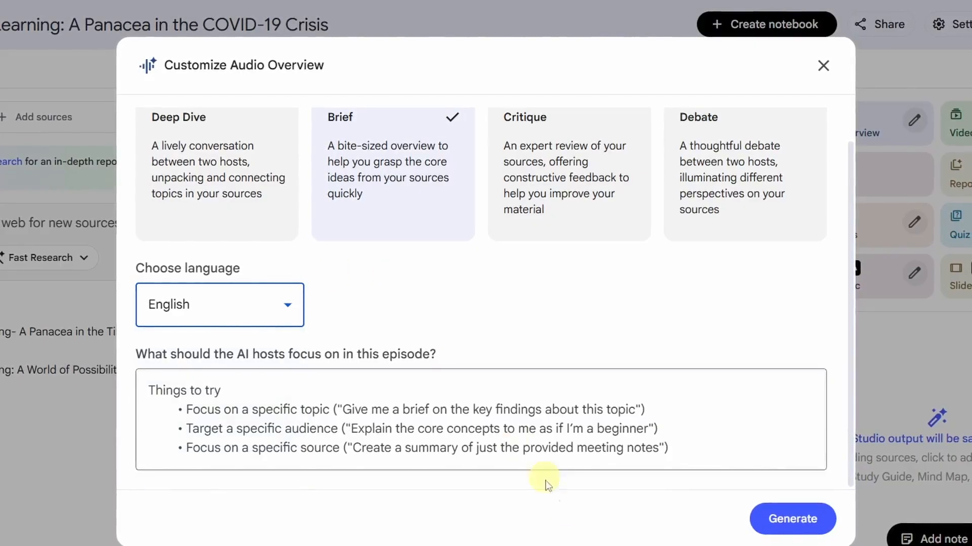
{"action": "left_click", "coordinate": [822, 532]}
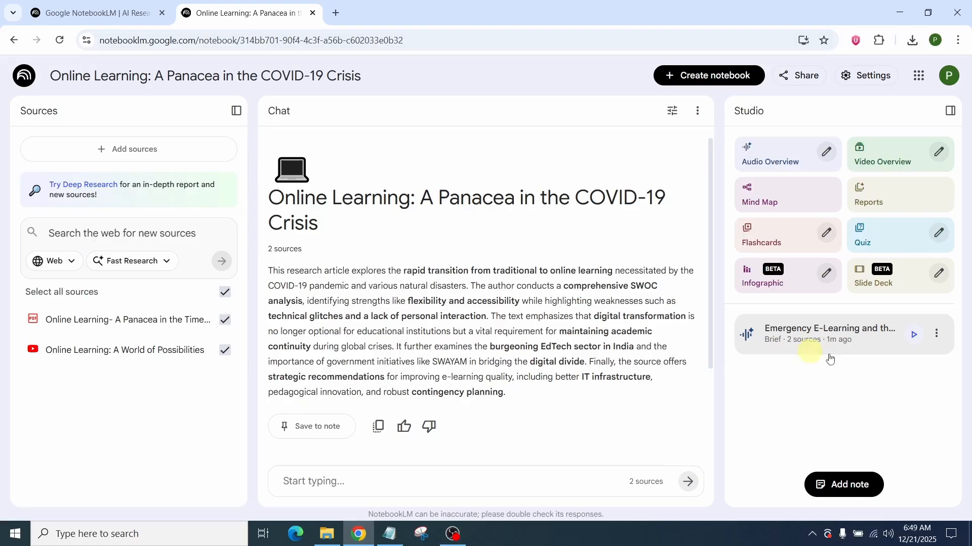
{"action": "left_click", "coordinate": [914, 337]}
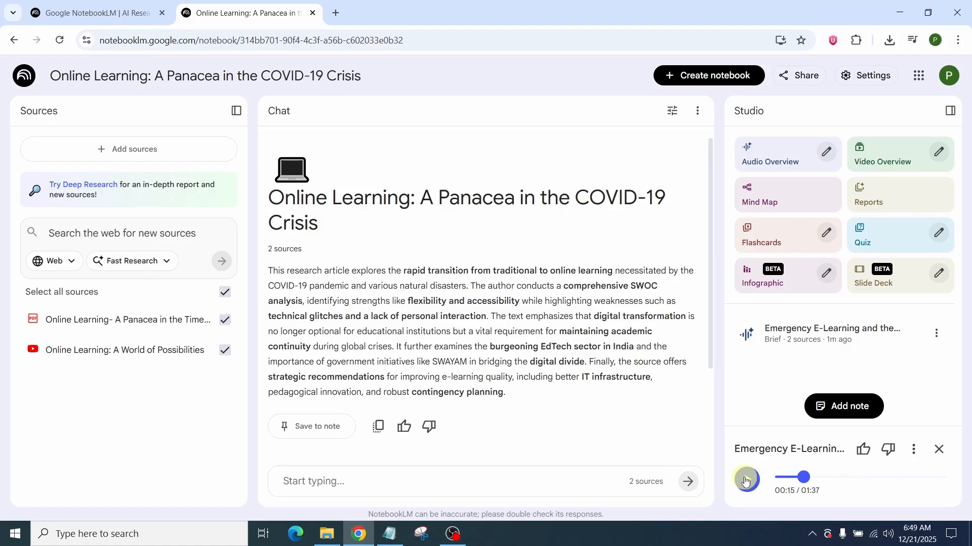
Pause the Audio Overview and customize a slide deck in Presenter Slides format with Default length.
{"action": "left_click", "coordinate": [746, 480]}
{"action": "left_click", "coordinate": [940, 276]}
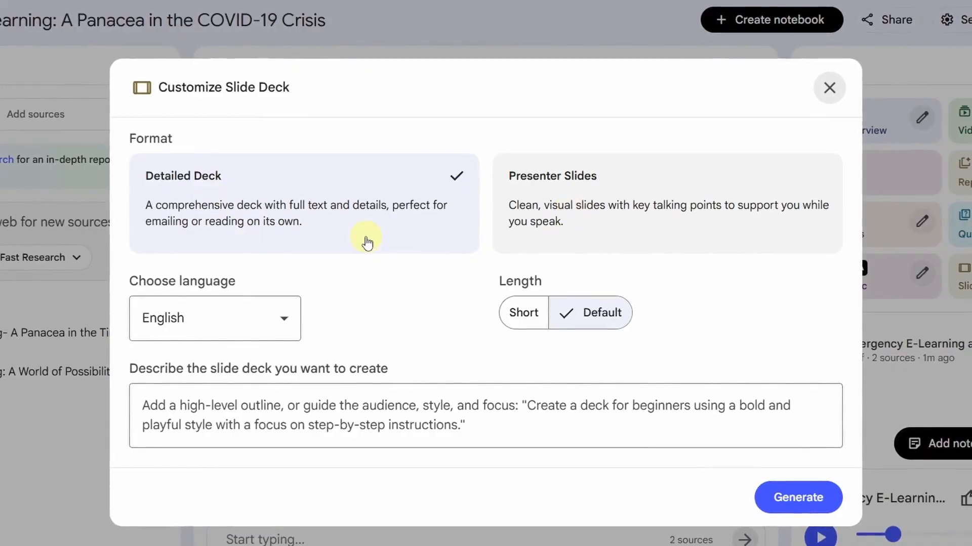
{"action": "left_click", "coordinate": [609, 201]}
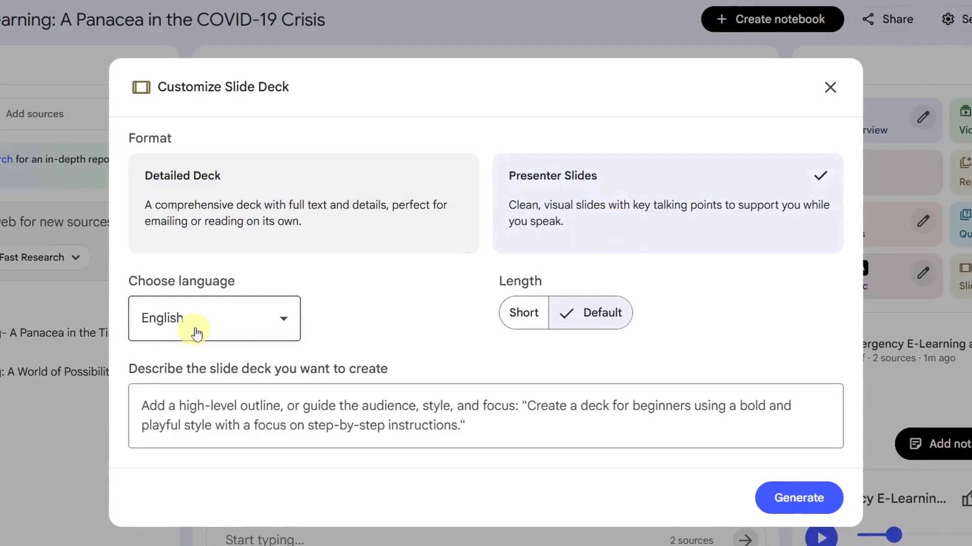
{"action": "left_click", "coordinate": [521, 316]}
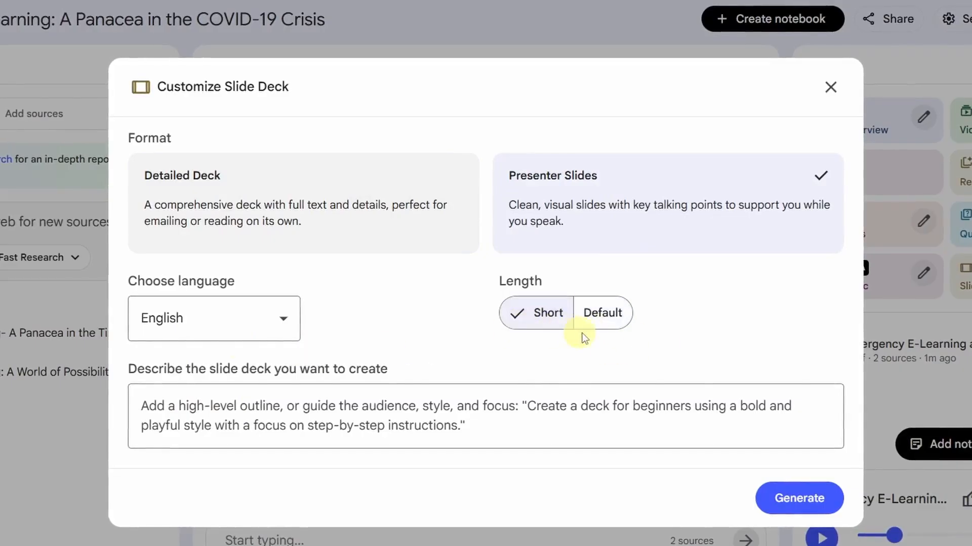
{"action": "left_click", "coordinate": [605, 334]}
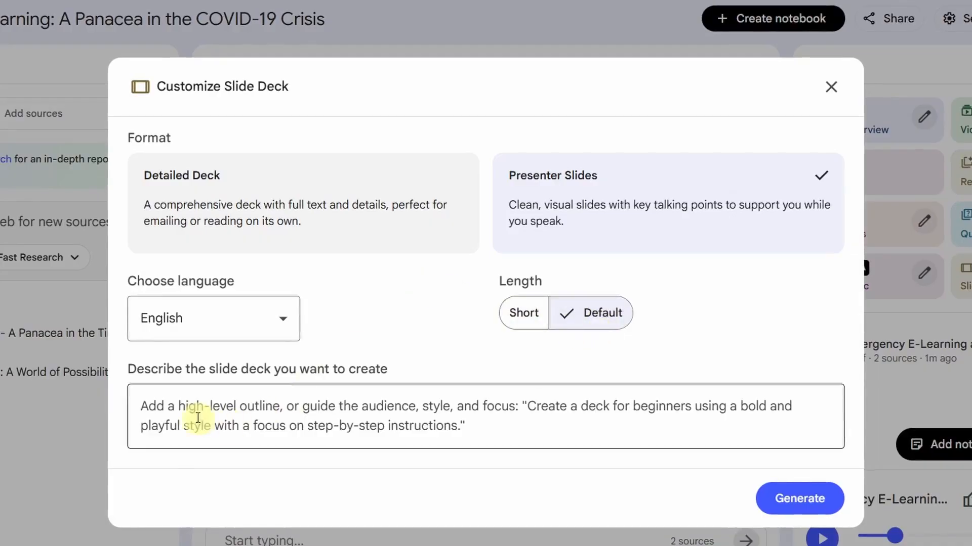
Describe the slide deck as "This is for beginners teachers who want to understand online teaching" and generate it.
{"action": "left_click", "coordinate": [345, 421]}
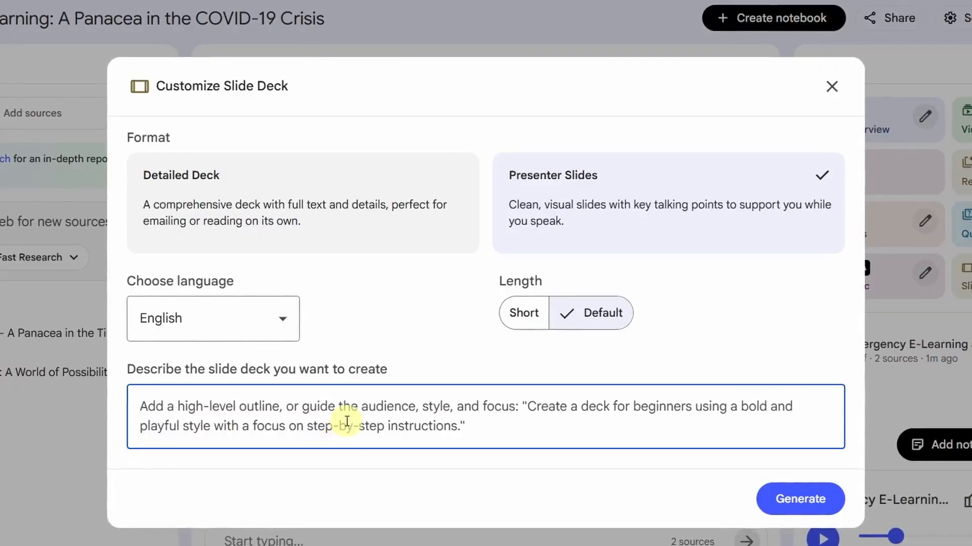
{"action": "type", "text": "This is for beginners teachers who want to understand online teaching"}
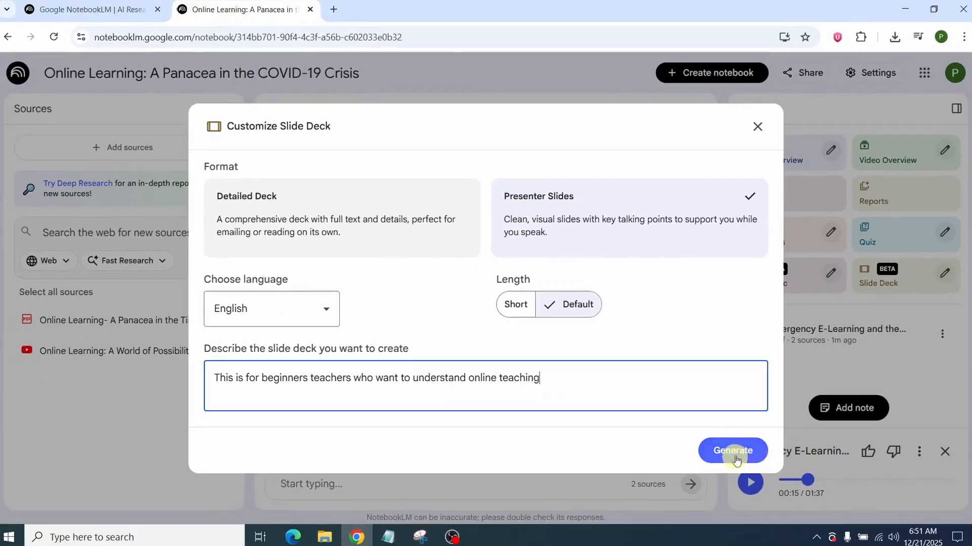
{"action": "left_click", "coordinate": [750, 452]}
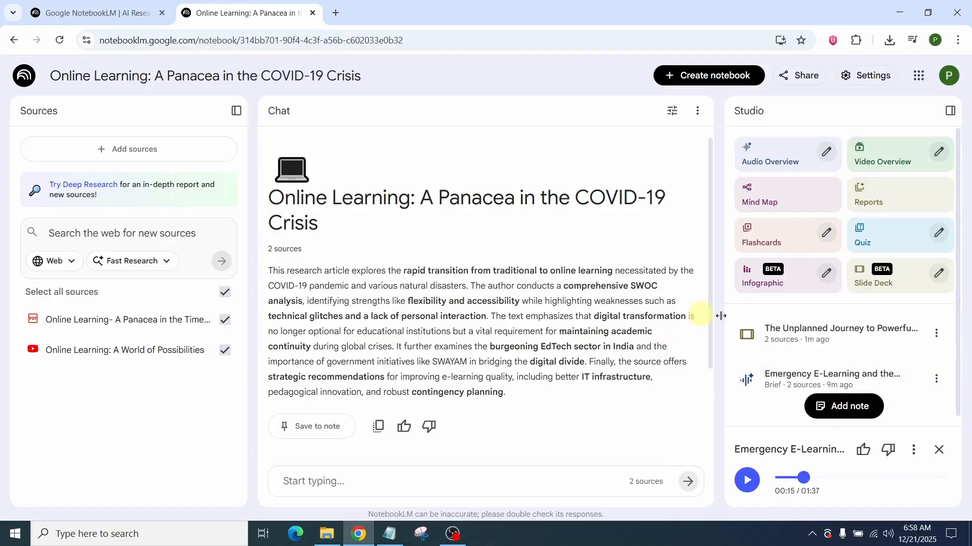
Open the generated slide deck in Studio and look through its slides.
{"action": "left_click", "coordinate": [885, 345]}
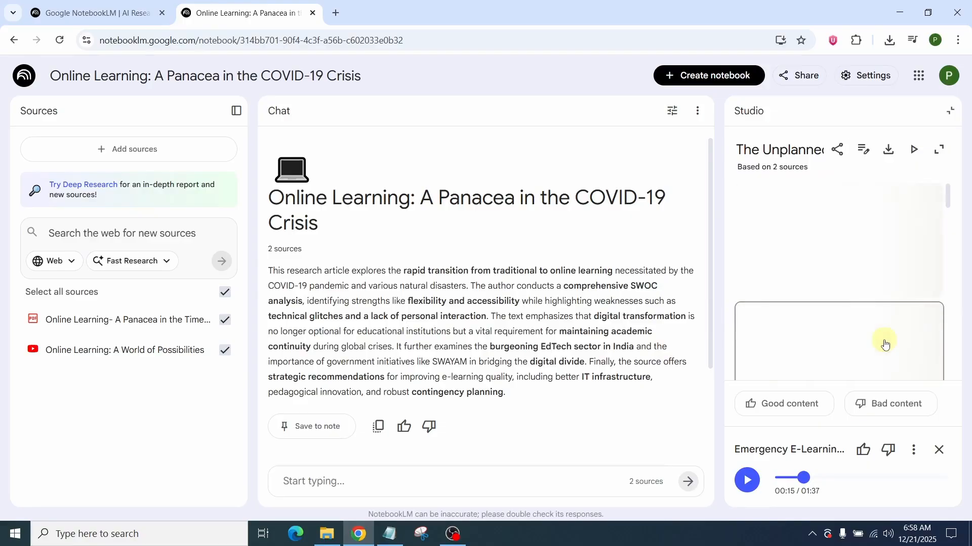
{"action": "scroll", "coordinate": [886, 248], "scroll_direction": "down", "scroll_amount": 2}
{"action": "scroll", "coordinate": [885, 248], "scroll_direction": "down", "scroll_amount": 10}
{"action": "scroll", "coordinate": [883, 262], "scroll_direction": "down", "scroll_amount": 10}
{"action": "scroll", "coordinate": [880, 253], "scroll_direction": "up", "scroll_amount": 20}
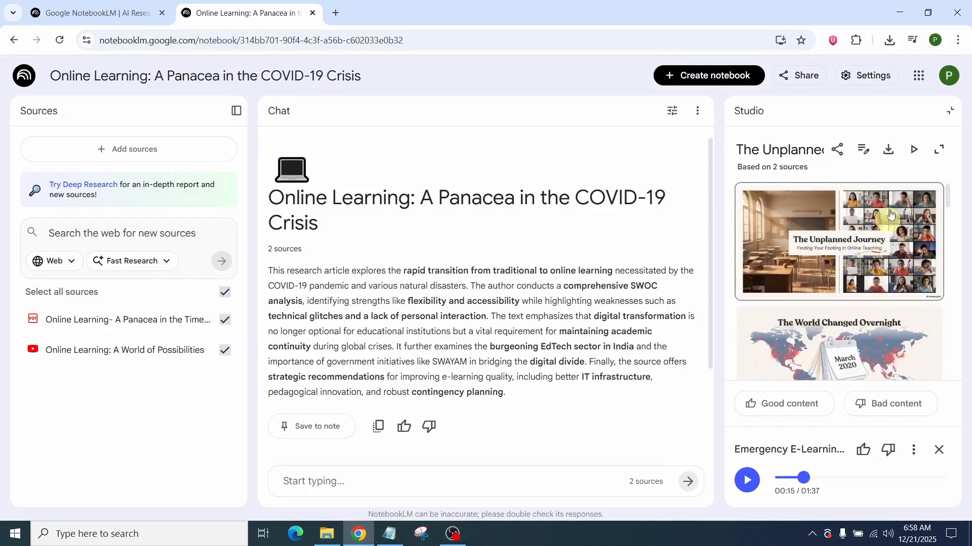
{"action": "left_click", "coordinate": [890, 151]}
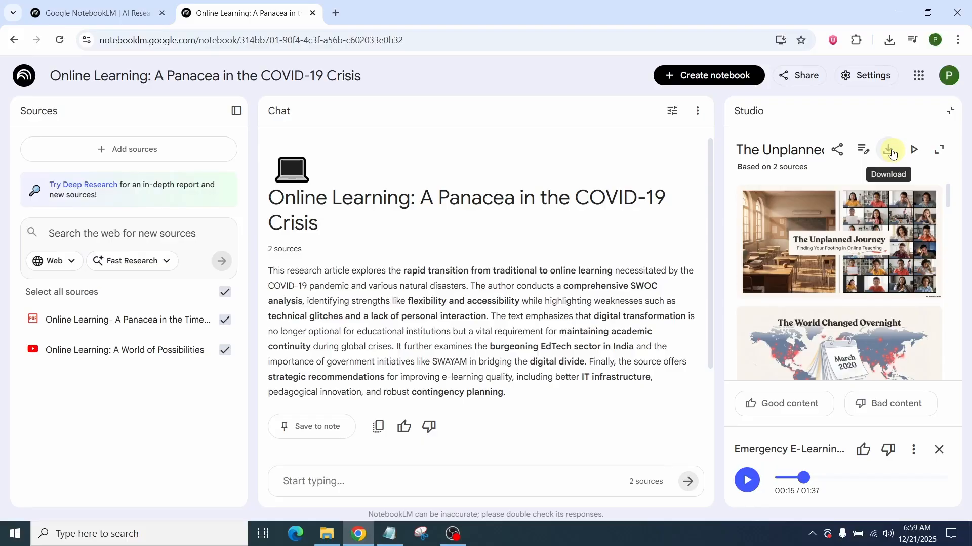
{"action": "scroll", "coordinate": [842, 289], "scroll_direction": "down", "scroll_amount": 5}
{"action": "scroll", "coordinate": [842, 289], "scroll_direction": "down", "scroll_amount": 2}
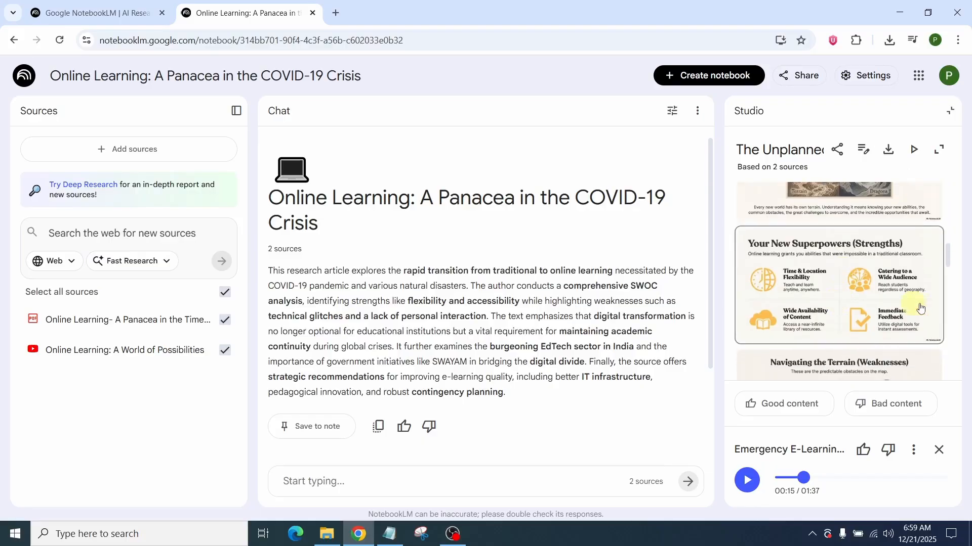
{"action": "scroll", "coordinate": [830, 307], "scroll_direction": "down", "scroll_amount": 3}
{"action": "scroll", "coordinate": [824, 307], "scroll_direction": "down", "scroll_amount": 4}
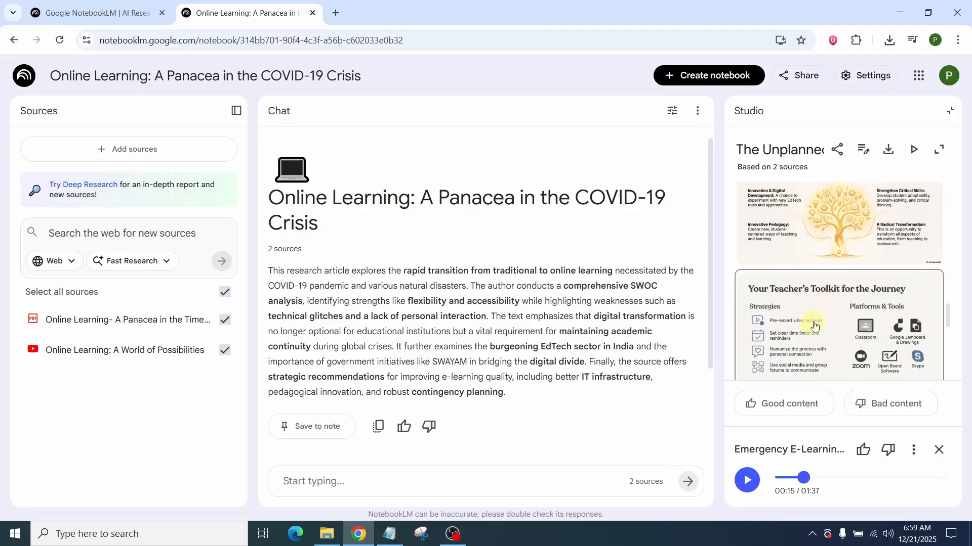
{"action": "scroll", "coordinate": [820, 314], "scroll_direction": "down", "scroll_amount": 3}
{"action": "scroll", "coordinate": [816, 324], "scroll_direction": "up", "scroll_amount": 10}
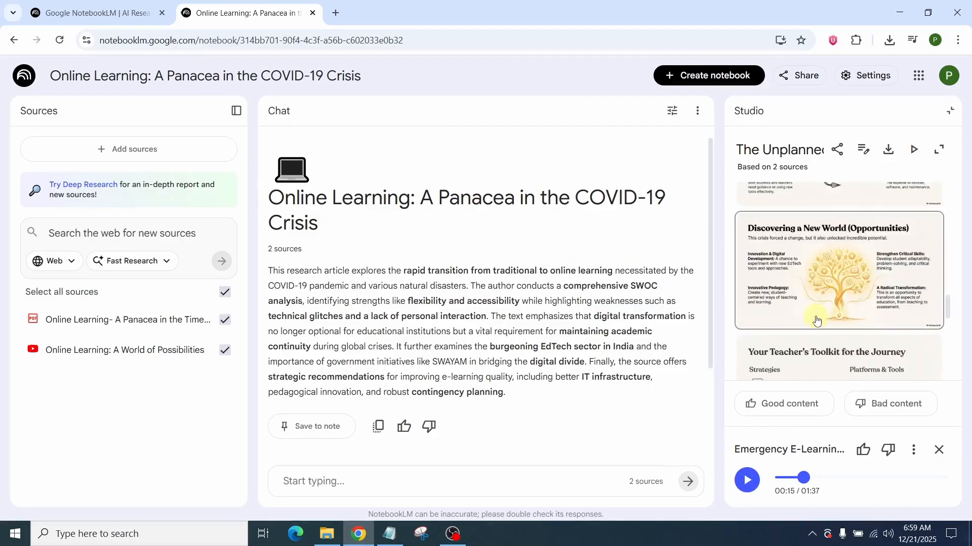
{"action": "scroll", "coordinate": [816, 314], "scroll_direction": "up", "scroll_amount": 1}
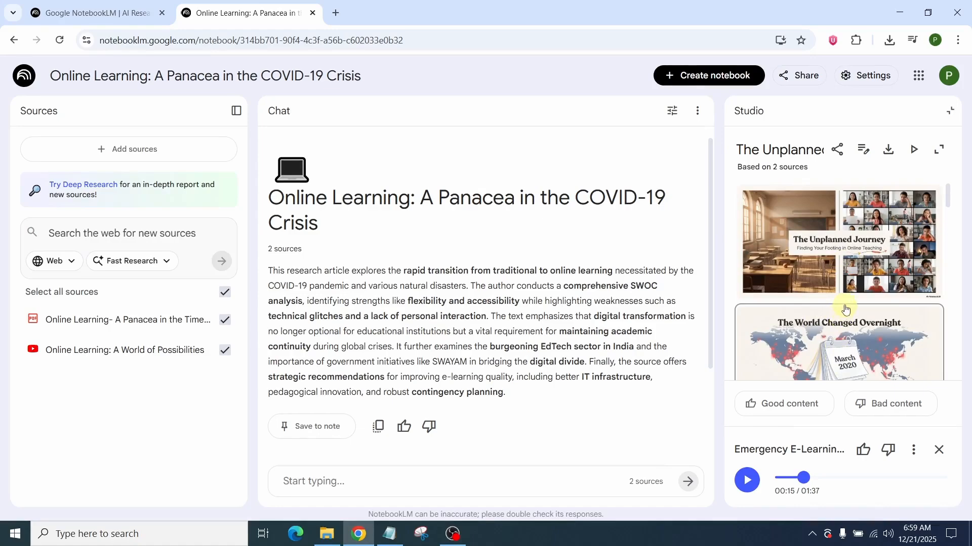
{"action": "scroll", "coordinate": [845, 309], "scroll_direction": "down", "scroll_amount": 8}
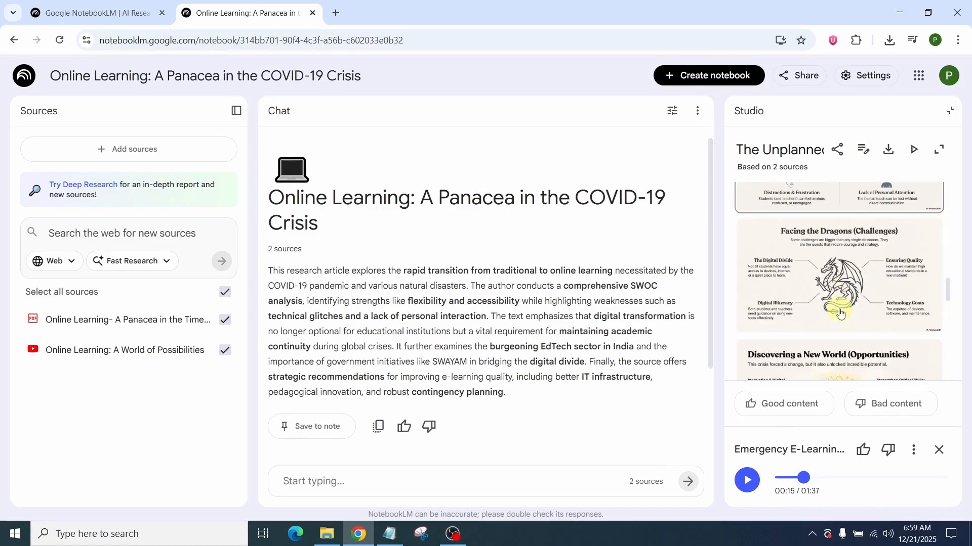
{"action": "scroll", "coordinate": [840, 314], "scroll_direction": "down", "scroll_amount": 6}
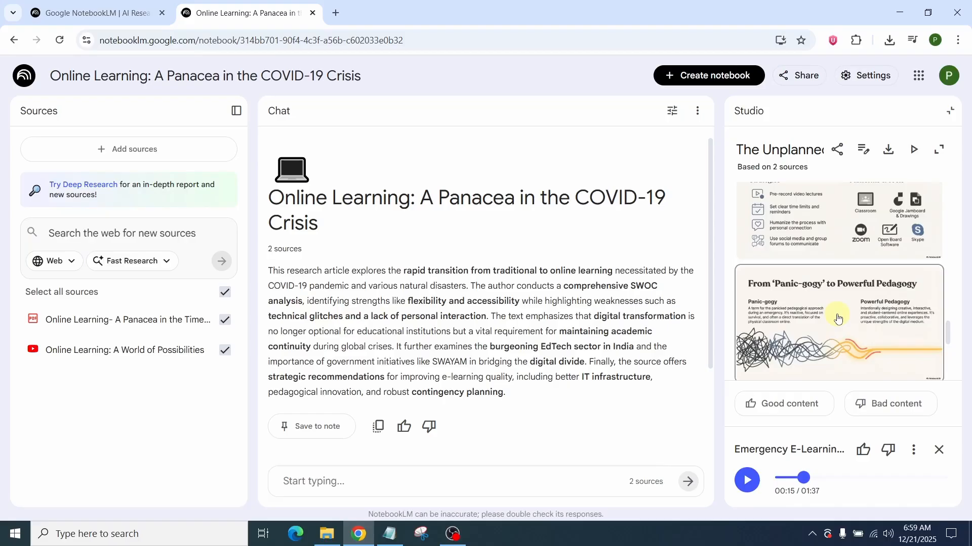
Download the slide deck as a PDF and open the downloaded file.
{"action": "scroll", "coordinate": [837, 318], "scroll_direction": "up", "scroll_amount": 15}
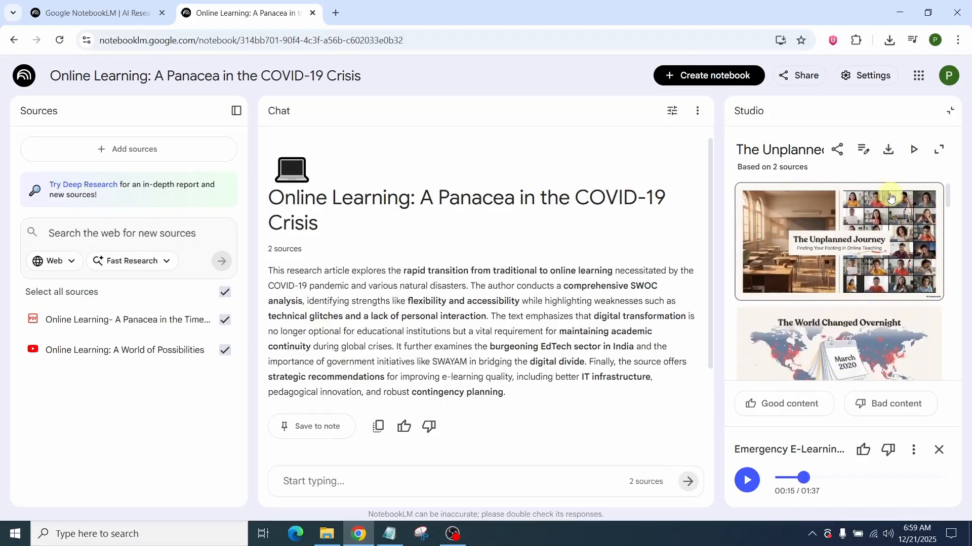
{"action": "left_click", "coordinate": [891, 150]}
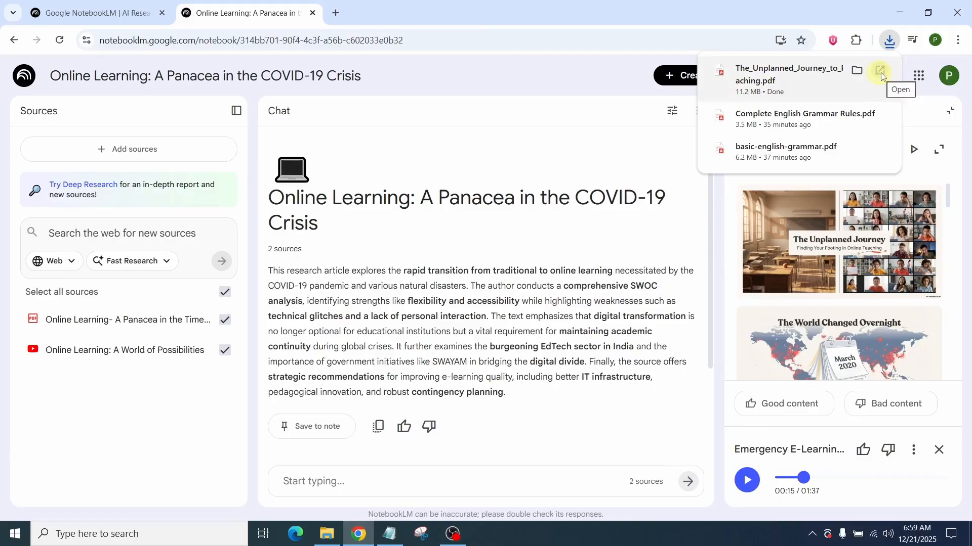
{"action": "left_click", "coordinate": [880, 71]}
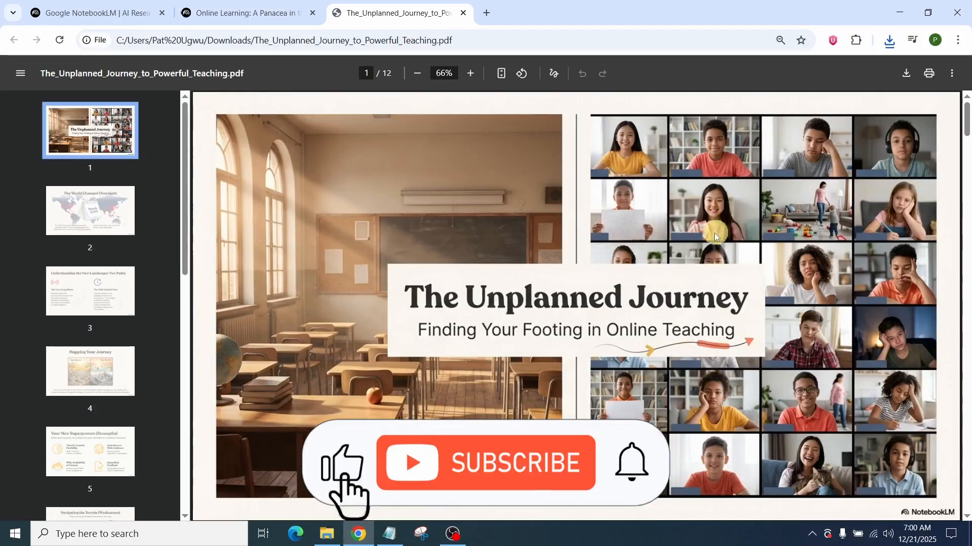
Look through the pages of The_Unplanned_Journey_to_Powerful_Teaching.pdf and return to its first page.
{"action": "scroll", "coordinate": [714, 236], "scroll_direction": "down", "scroll_amount": 5}
{"action": "scroll", "coordinate": [712, 237], "scroll_direction": "down", "scroll_amount": 20}
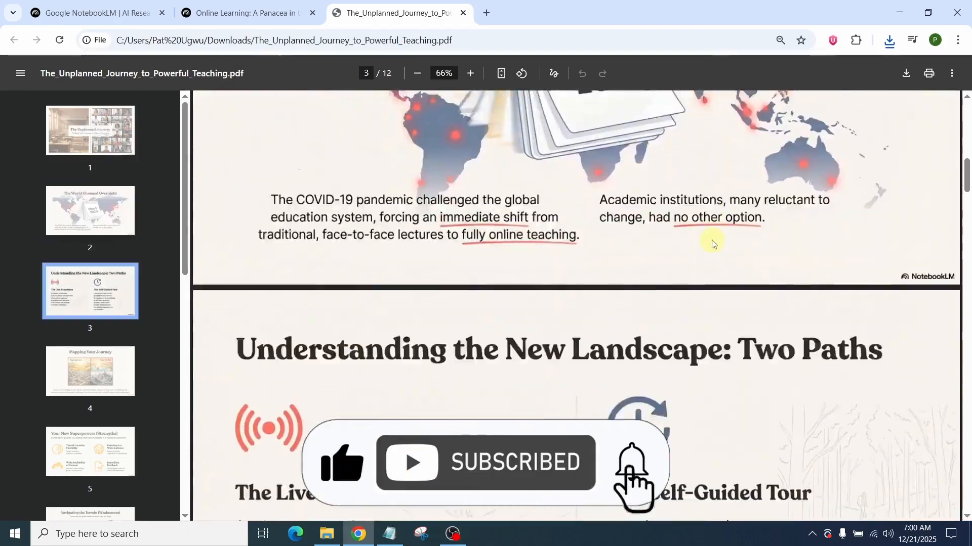
{"action": "scroll", "coordinate": [711, 242], "scroll_direction": "down", "scroll_amount": 20}
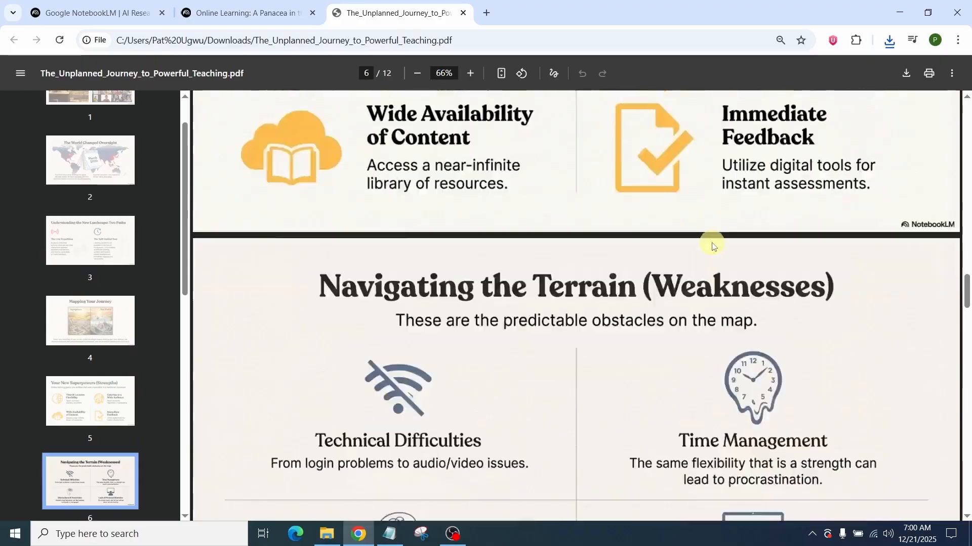
{"action": "scroll", "coordinate": [712, 247], "scroll_direction": "down", "scroll_amount": 20}
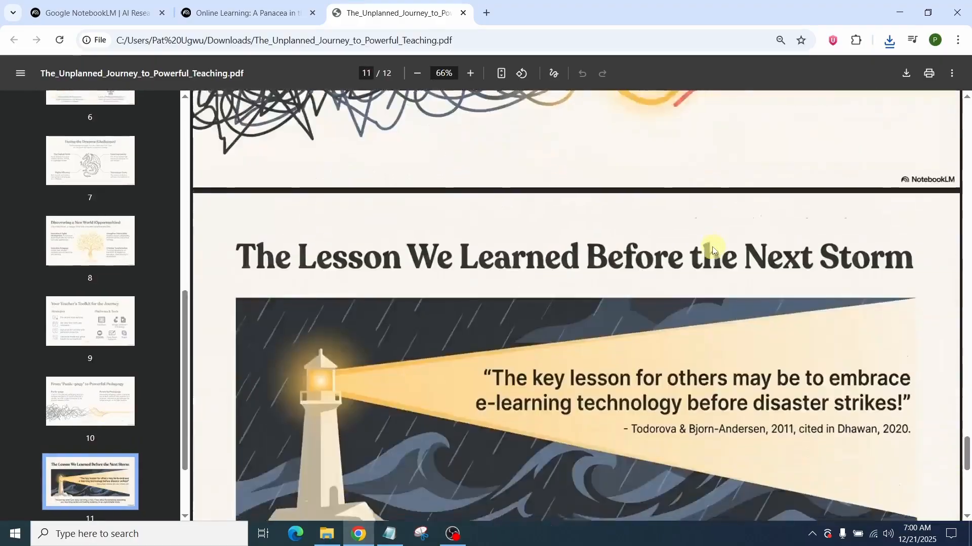
{"action": "scroll", "coordinate": [712, 248], "scroll_direction": "up", "scroll_amount": 20}
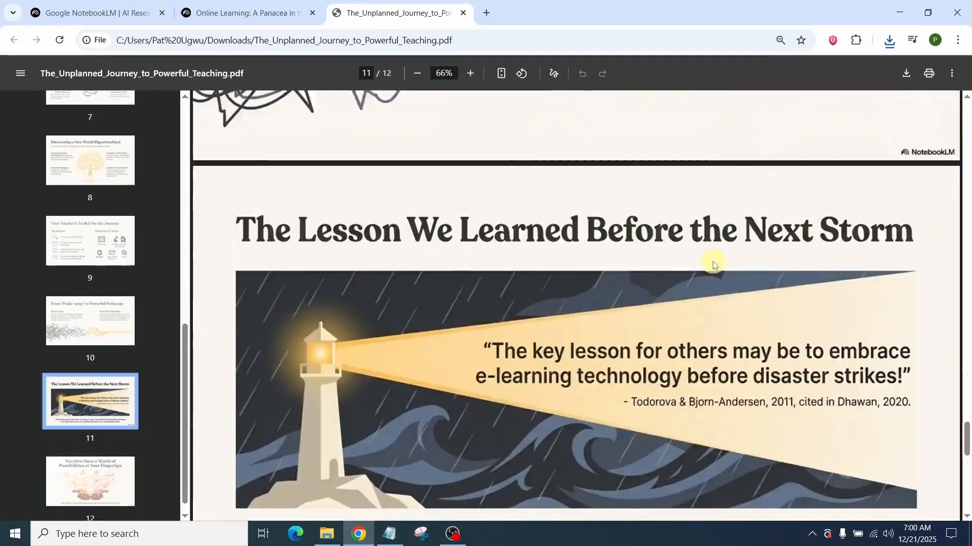
{"action": "scroll", "coordinate": [714, 265], "scroll_direction": "up", "scroll_amount": 20}
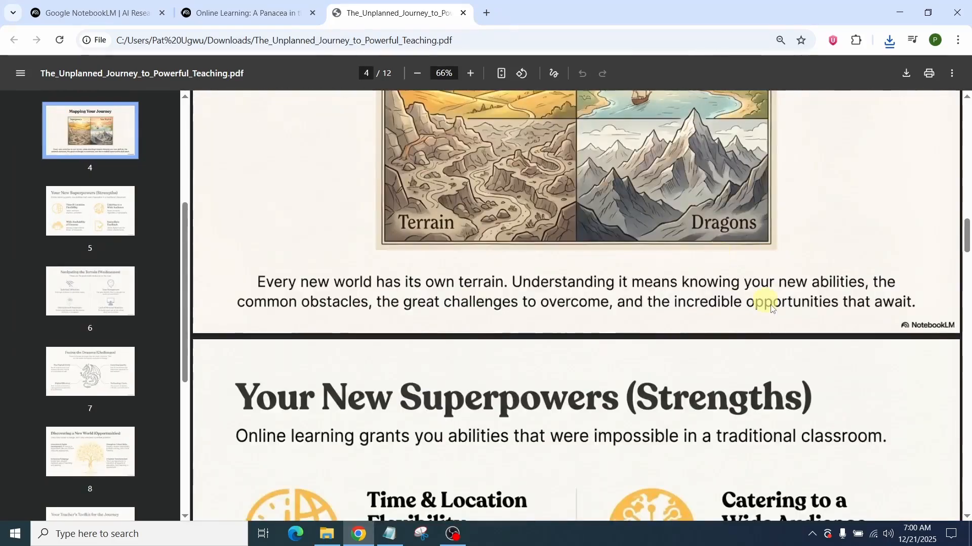
{"action": "scroll", "coordinate": [754, 253], "scroll_direction": "up", "scroll_amount": 1}
{"action": "scroll", "coordinate": [753, 253], "scroll_direction": "up", "scroll_amount": 20}
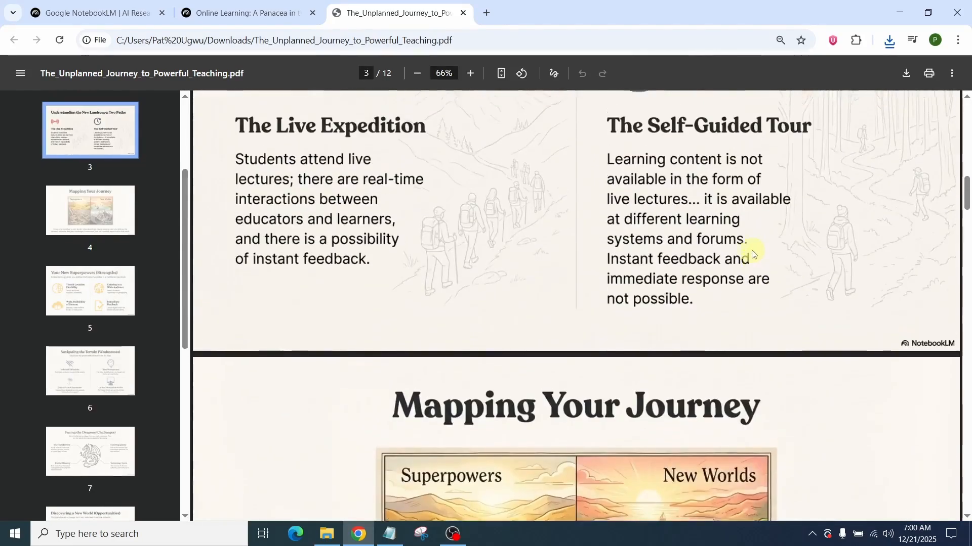
{"action": "scroll", "coordinate": [752, 253], "scroll_direction": "up", "scroll_amount": 5}
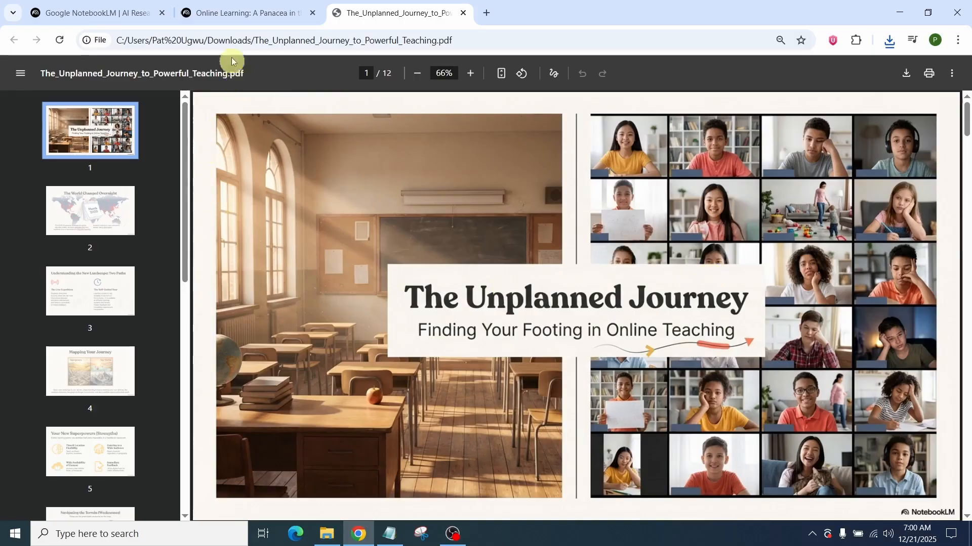
Return to the notebook, close the slide deck and open the customization options for an infographic.
{"action": "left_click", "coordinate": [231, 9]}
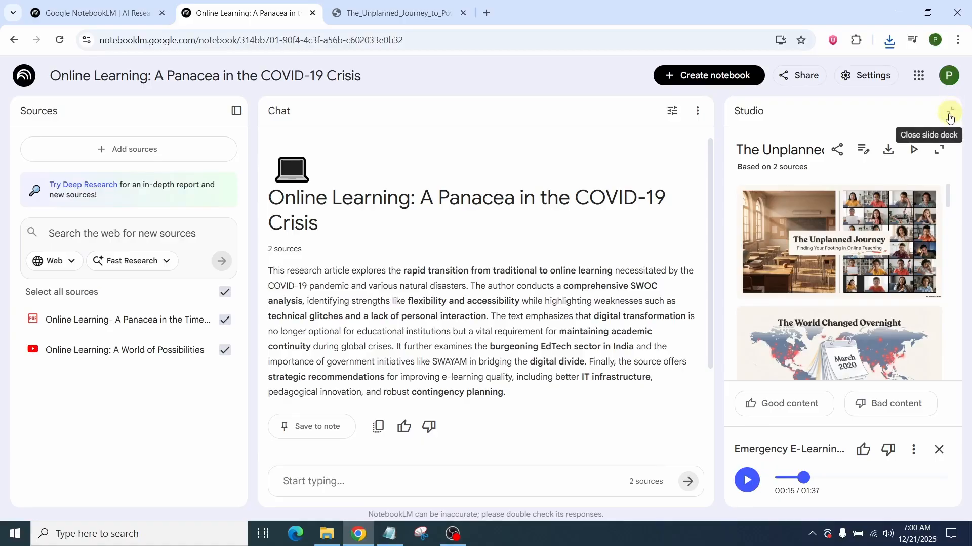
{"action": "left_click", "coordinate": [950, 116]}
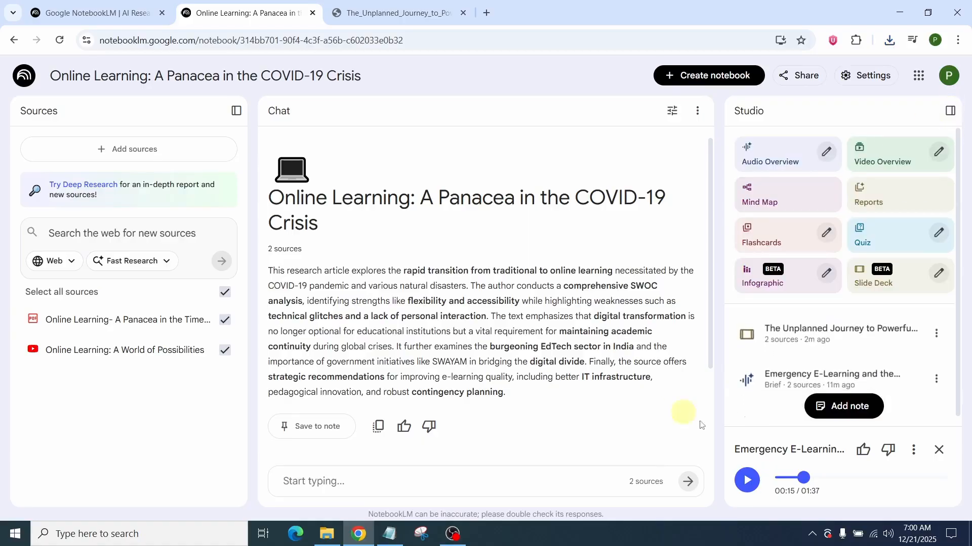
{"action": "left_click", "coordinate": [789, 291]}
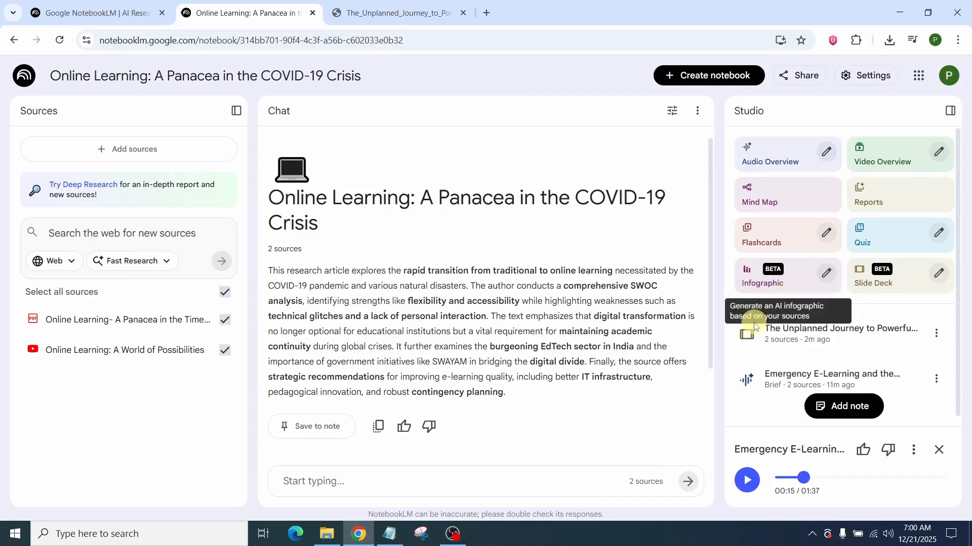
{"action": "left_click", "coordinate": [827, 275]}
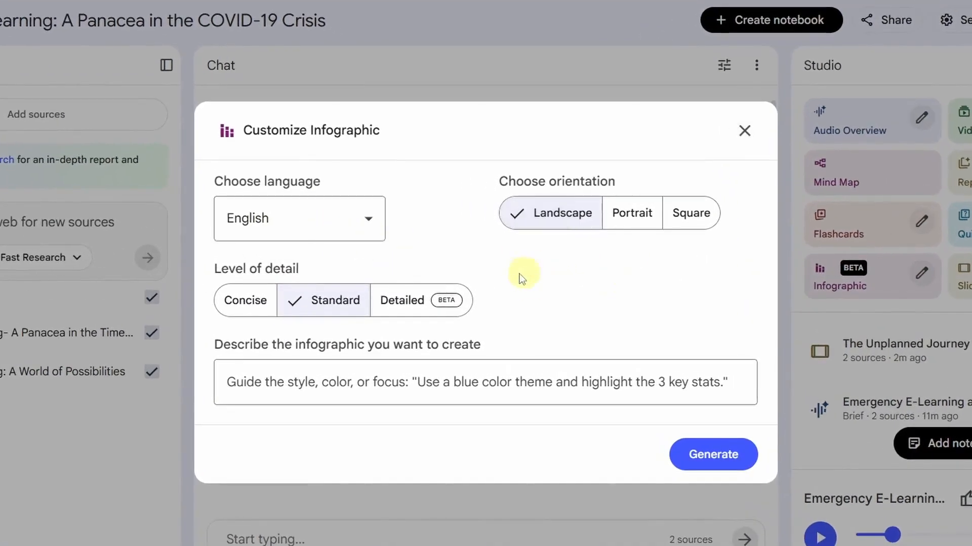
Set the infographic's orientation to Portrait and its level of detail to Standard.
{"action": "left_click", "coordinate": [633, 224]}
{"action": "left_click", "coordinate": [699, 219]}
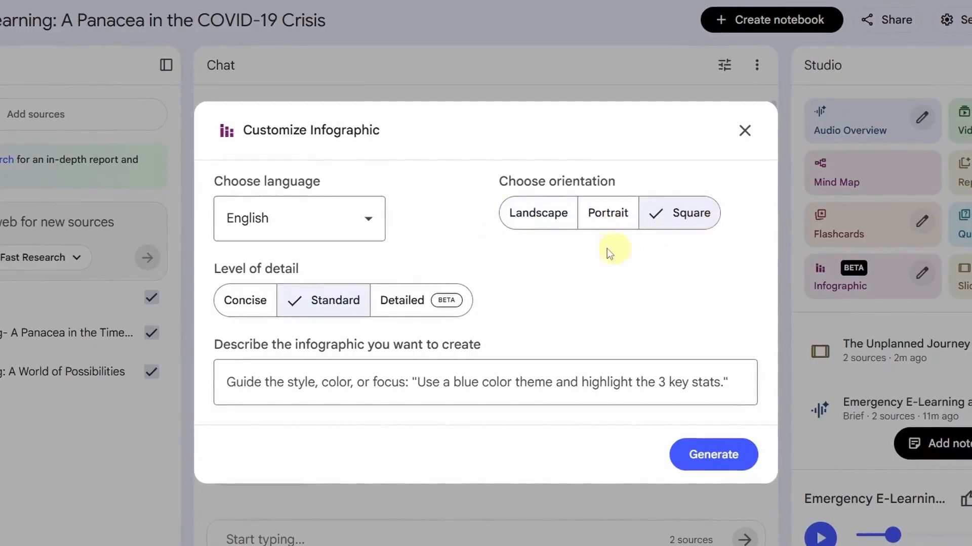
{"action": "left_click", "coordinate": [607, 219]}
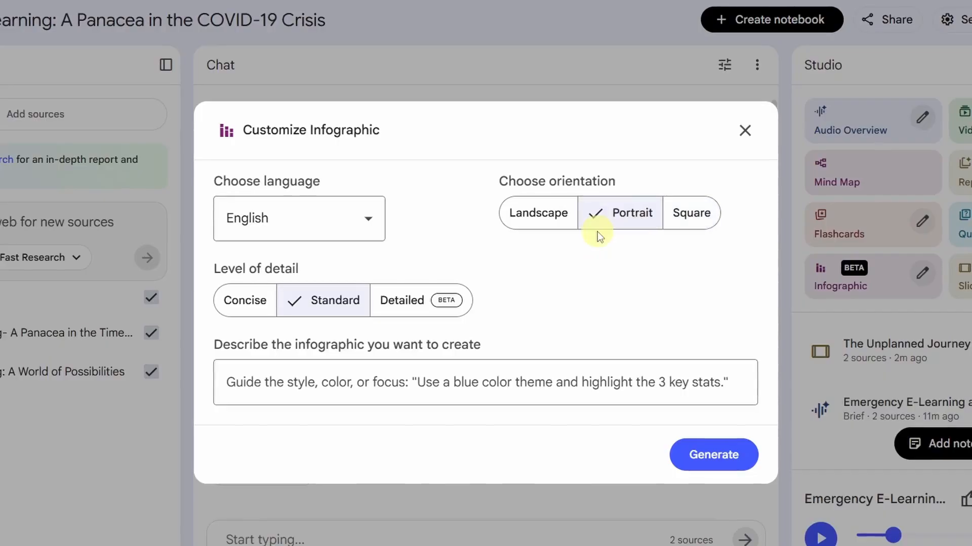
{"action": "left_click", "coordinate": [243, 310]}
{"action": "left_click", "coordinate": [401, 301]}
{"action": "left_click", "coordinate": [321, 303]}
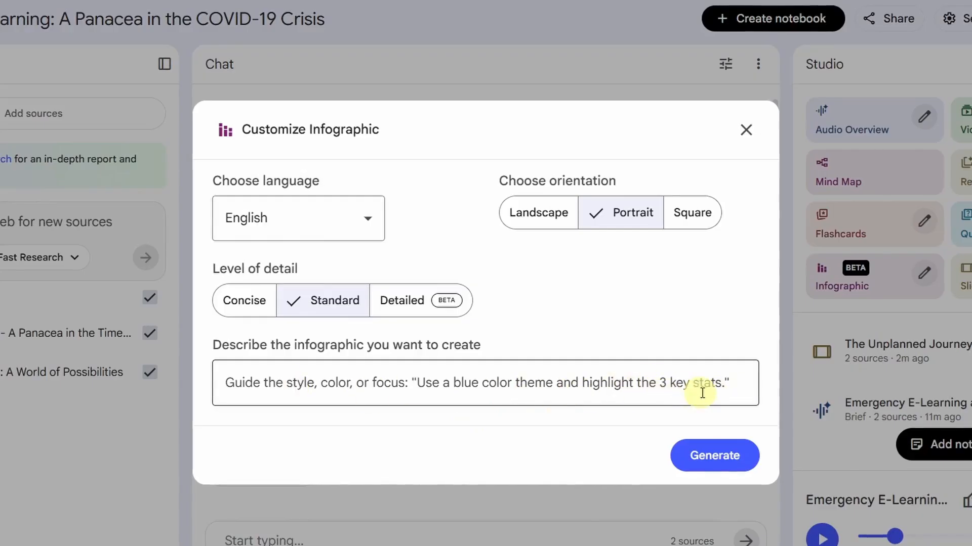
Describe the infographic as "Use high contrast colour with easy to understand text and illustrations" and generate it.
{"action": "left_click", "coordinate": [362, 388]}
{"action": "type", "text": "Use high"}
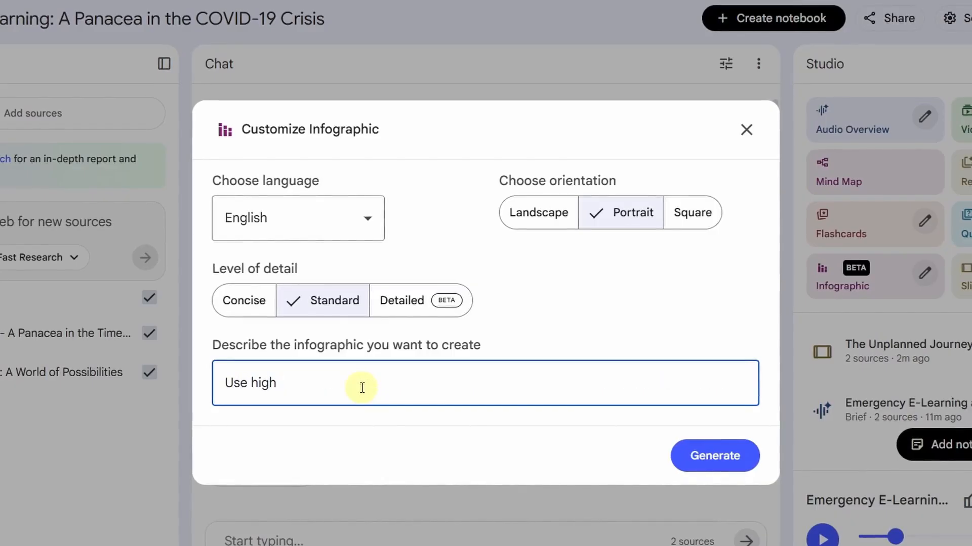
{"action": "type", "text": "t contrast colour with easy t"}
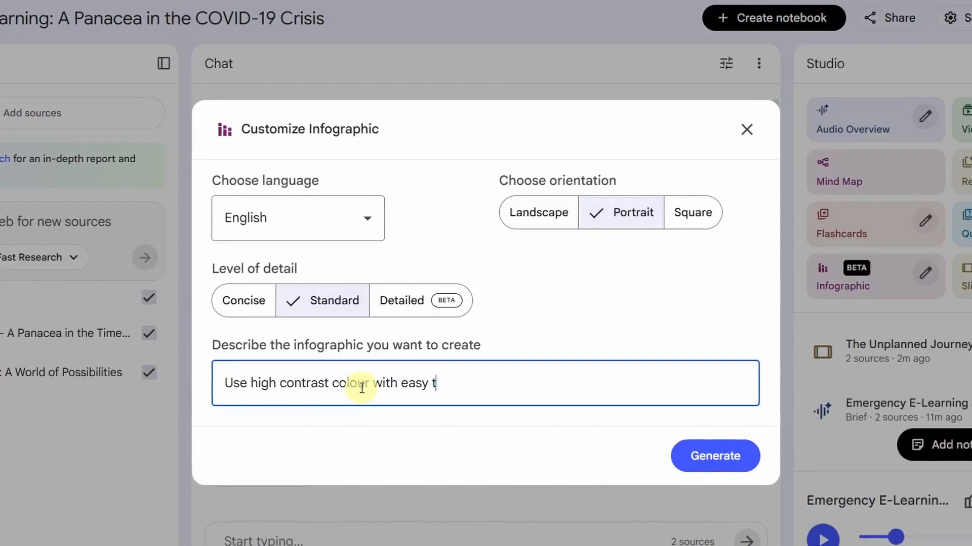
{"action": "type", "text": "o understand text"}
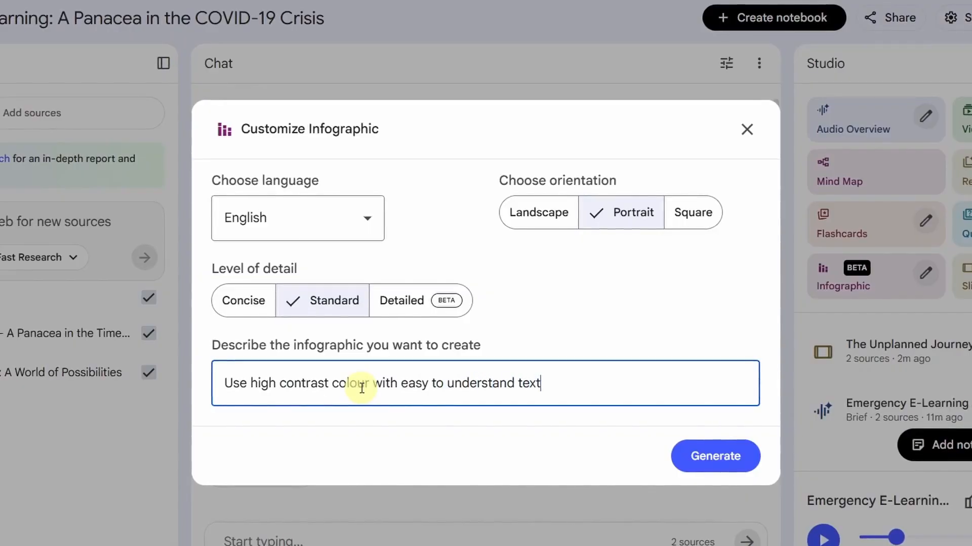
{"action": "type", "text": " and il"}
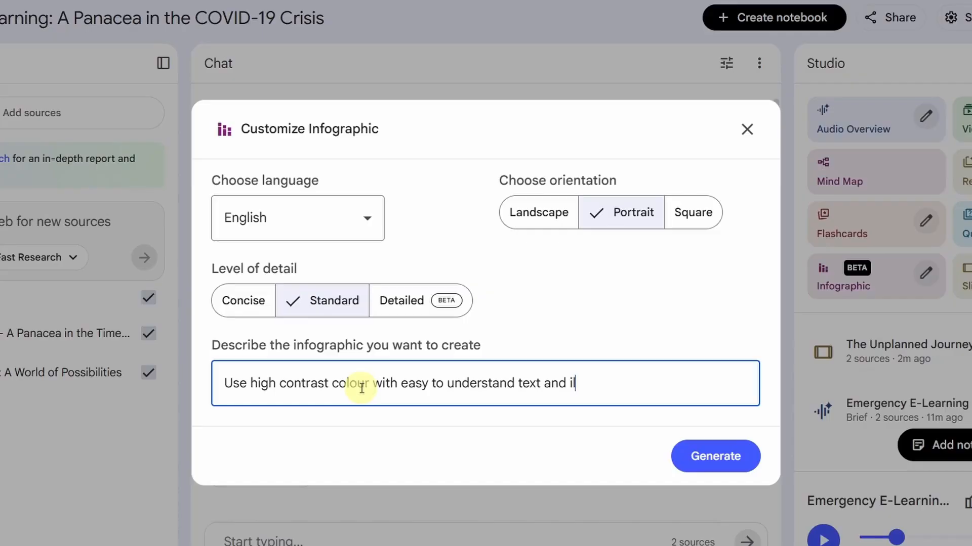
{"action": "type", "text": "lustrations"}
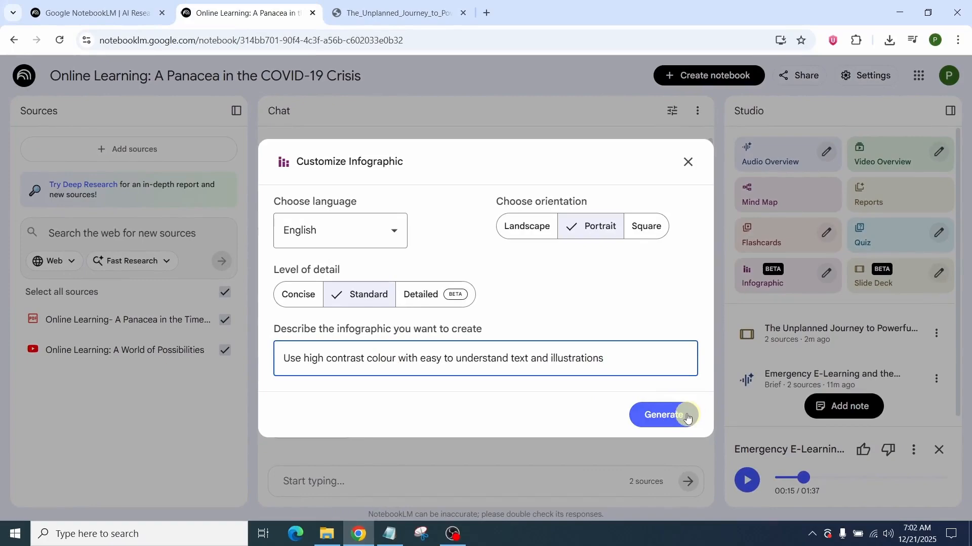
{"action": "left_click", "coordinate": [686, 415]}
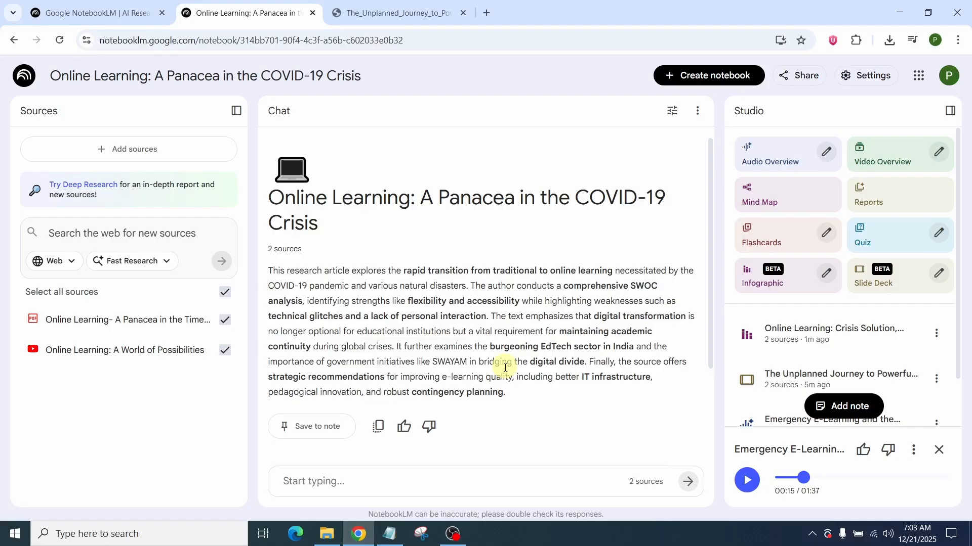
Open the generated infographic on online learning and inspect its sections up close and at full view.
{"action": "left_click", "coordinate": [838, 339]}
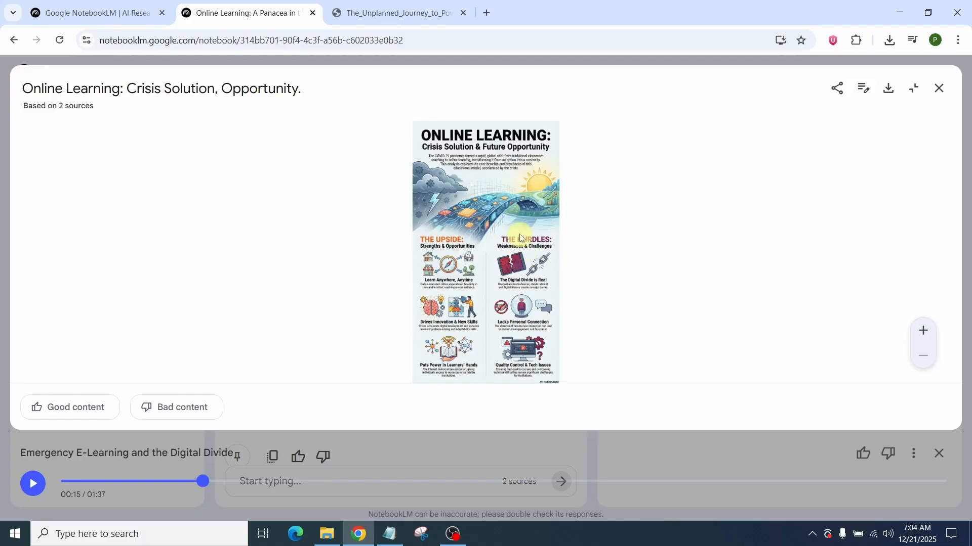
{"action": "scroll", "coordinate": [521, 237], "scroll_direction": "up", "scroll_amount": 5}
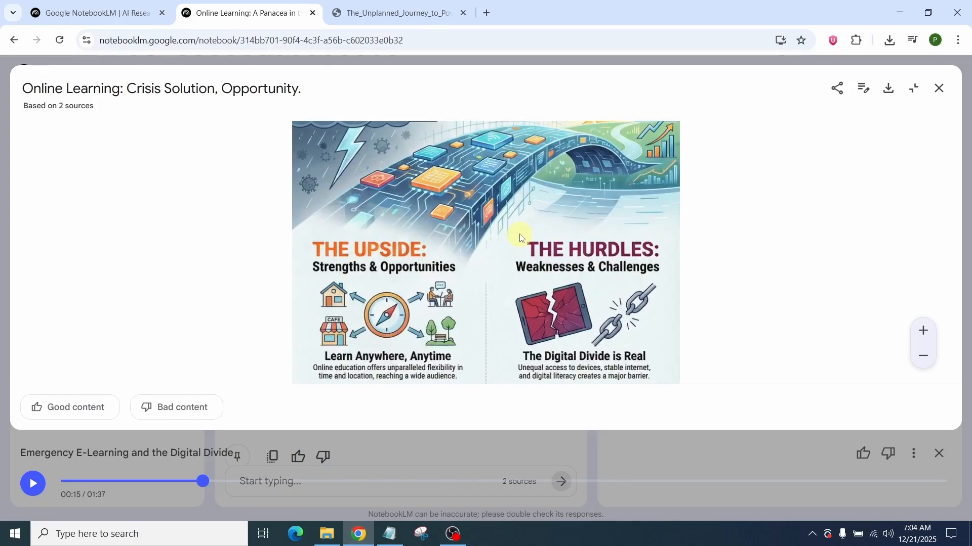
{"action": "scroll", "coordinate": [521, 237], "scroll_direction": "down", "scroll_amount": 5}
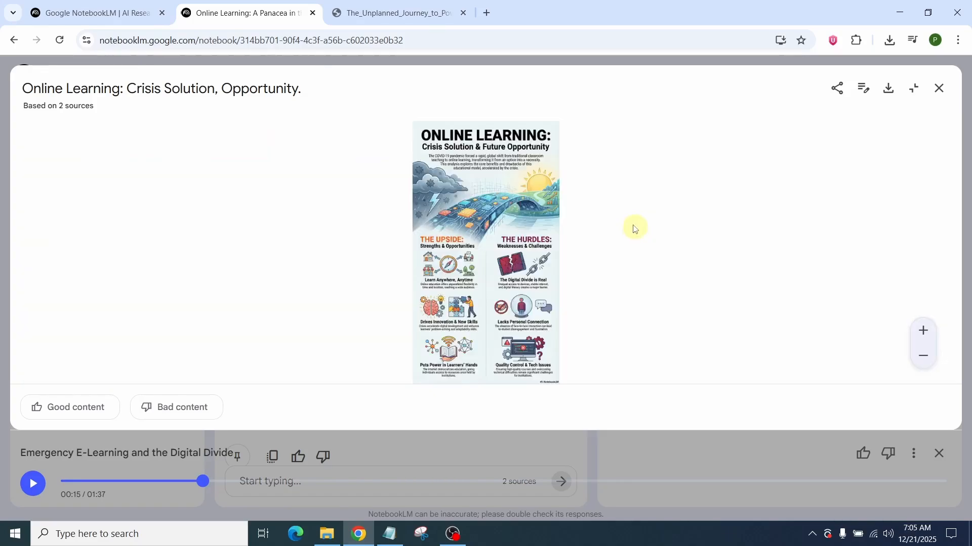
Download the infographic and open the downloaded image unnamed.png.
{"action": "left_click", "coordinate": [892, 94]}
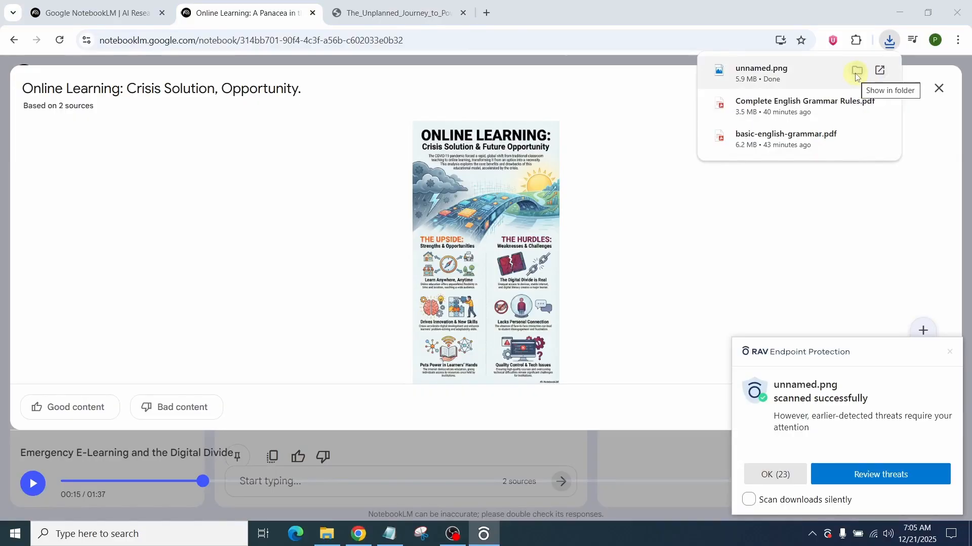
{"action": "left_click", "coordinate": [880, 74]}
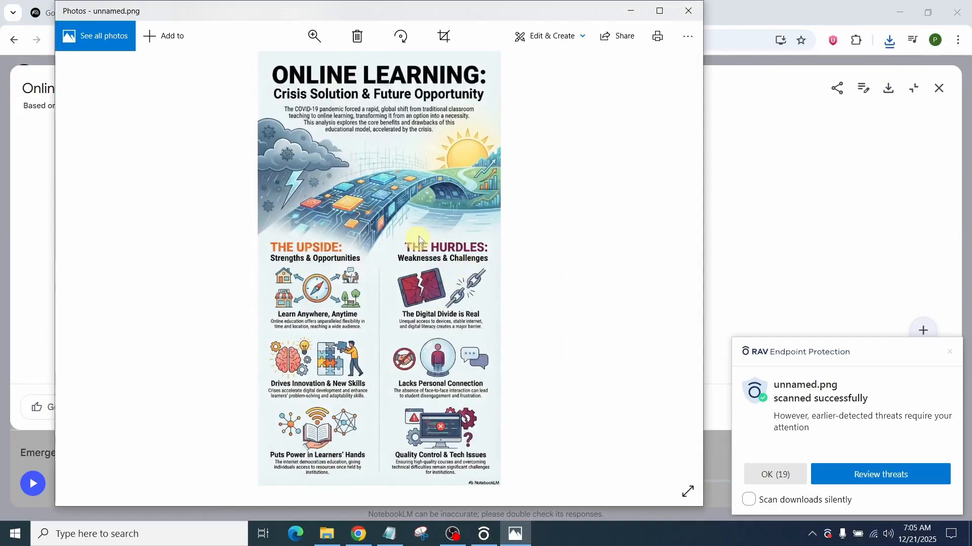
Examine the downloaded infographic image slightly enlarged, close it and return to the notebook's main view.
{"action": "left_click", "coordinate": [314, 35]}
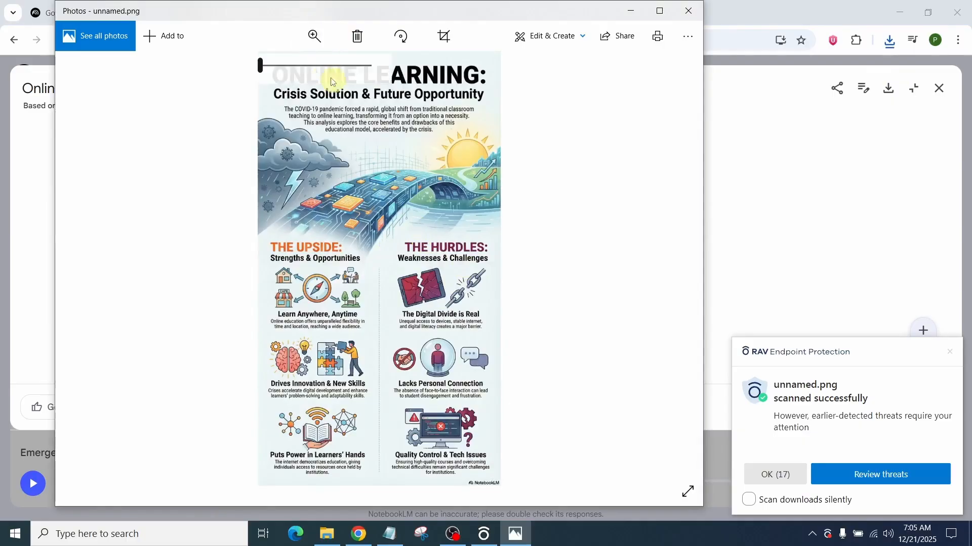
{"action": "left_click_drag", "start_coordinate": [261, 68], "coordinate": [267, 66]}
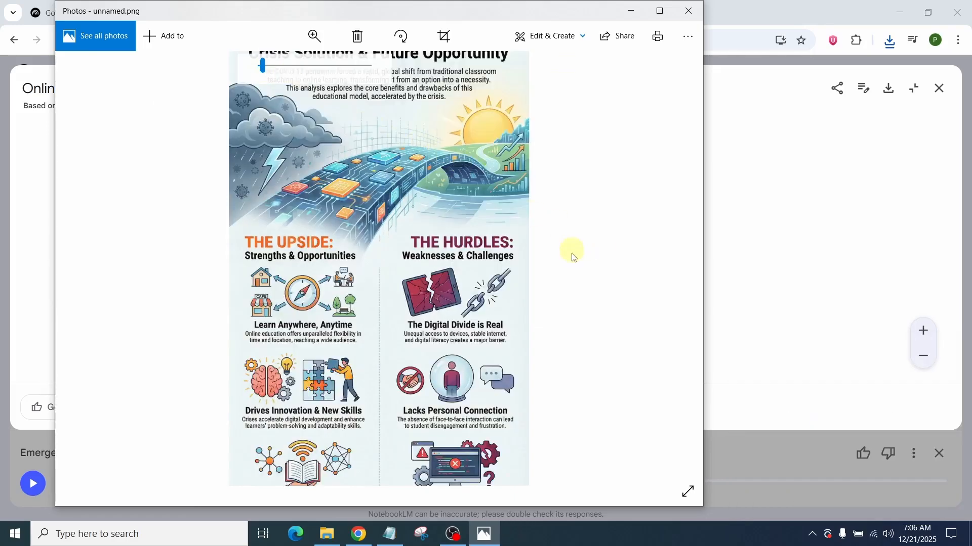
{"action": "left_click", "coordinate": [686, 12]}
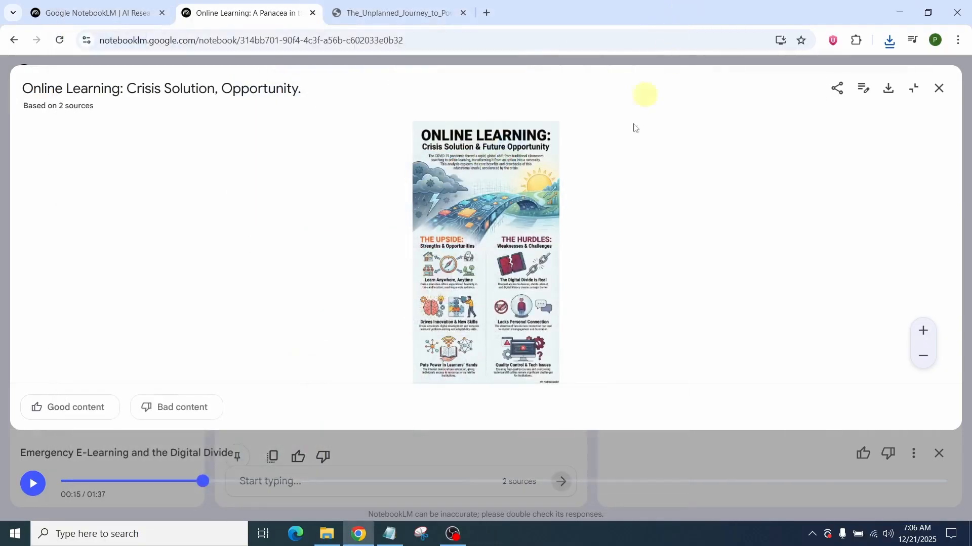
{"action": "left_click", "coordinate": [940, 90]}
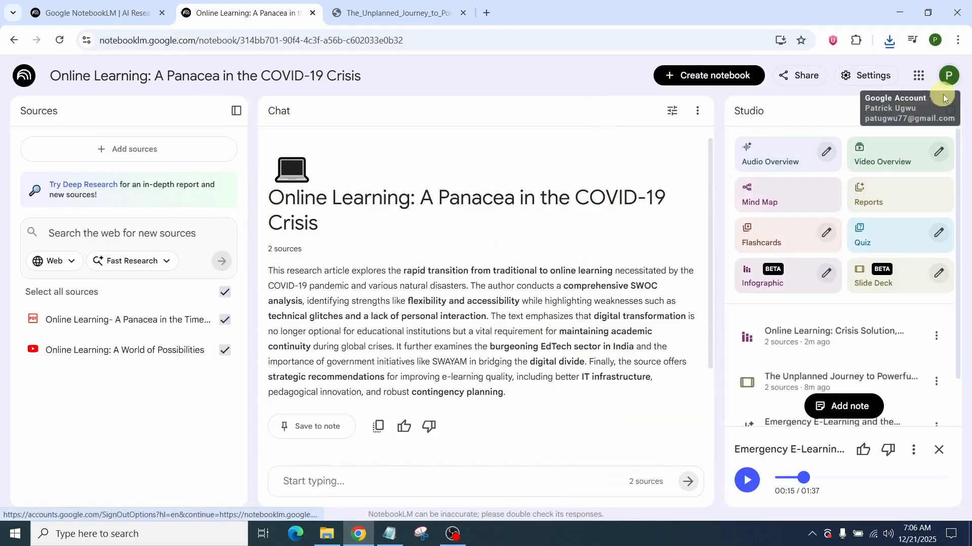